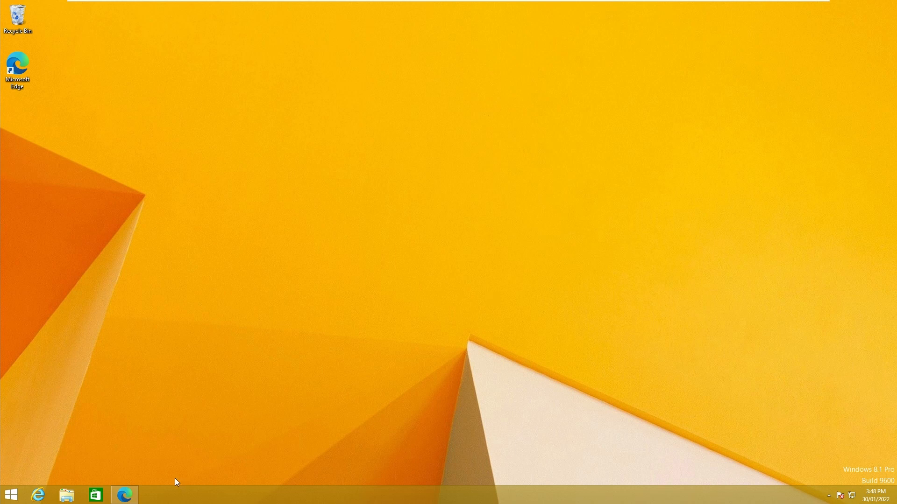
Switch to Microsoft Edge and download FreeFileSync 11.16 for Windows from the freefilesync.org site.
left_click(126, 496)
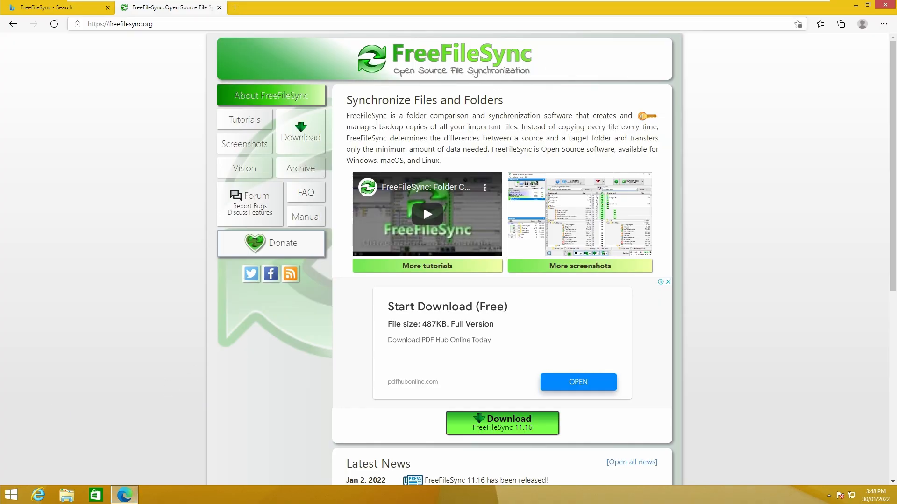
left_click(65, 7)
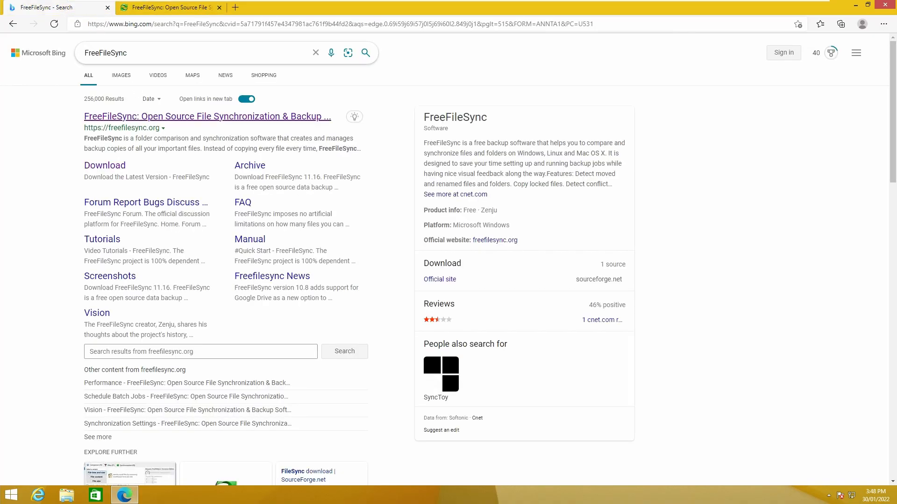
left_click(145, 8)
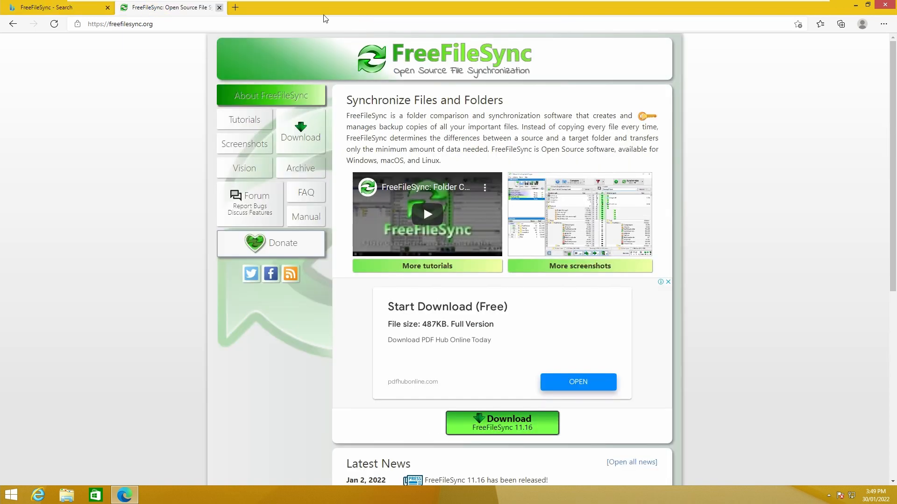
left_click(308, 141)
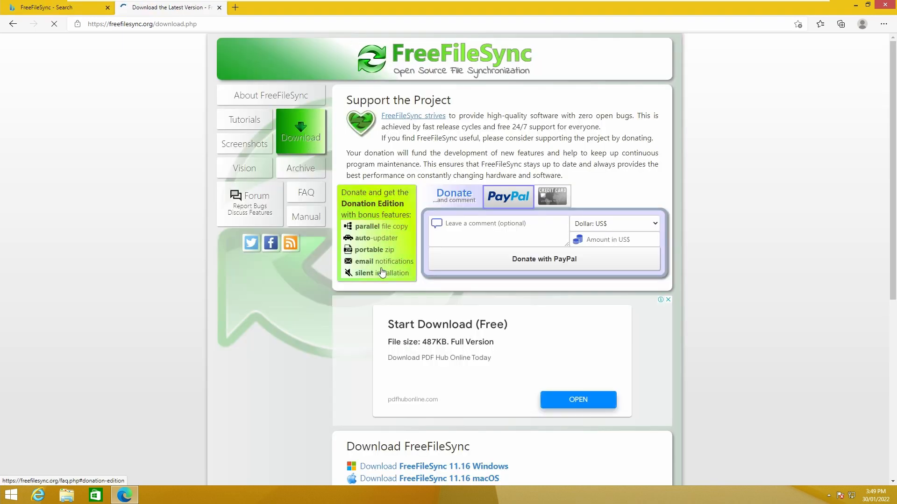
scroll(386, 305, "down", 3)
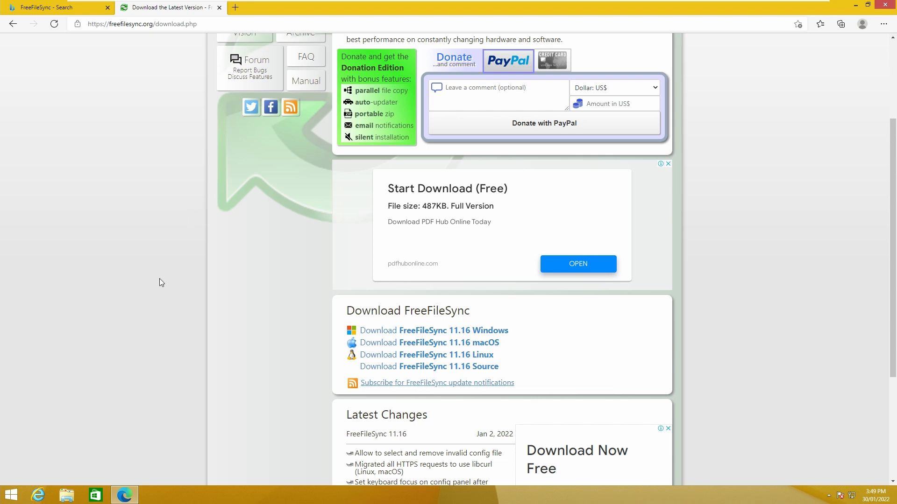
left_click(423, 333)
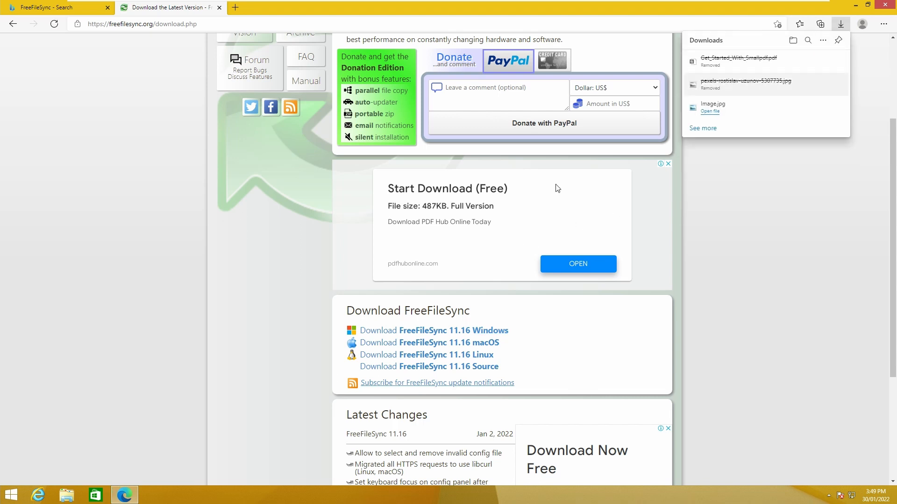
Run FreeFileSync_11.16_Windows_Setup.exe from the Downloads folder in File Explorer and accept the security warning.
left_click(66, 496)
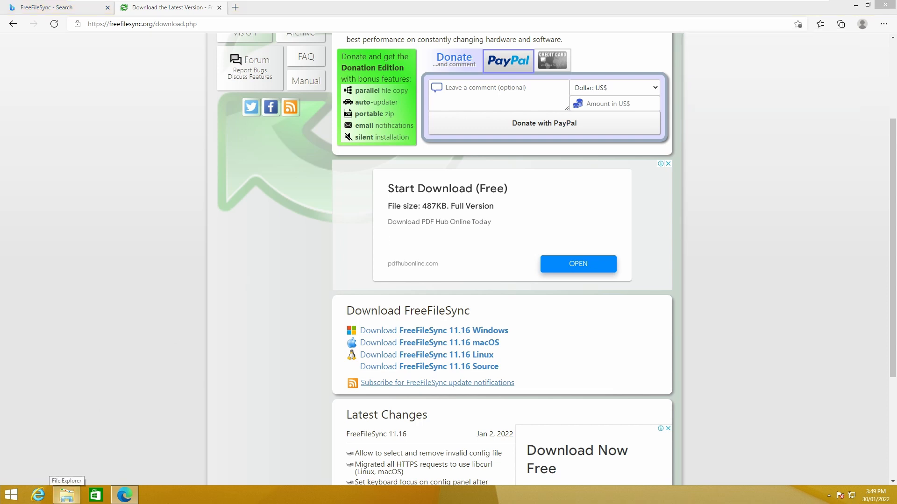
left_click(229, 290)
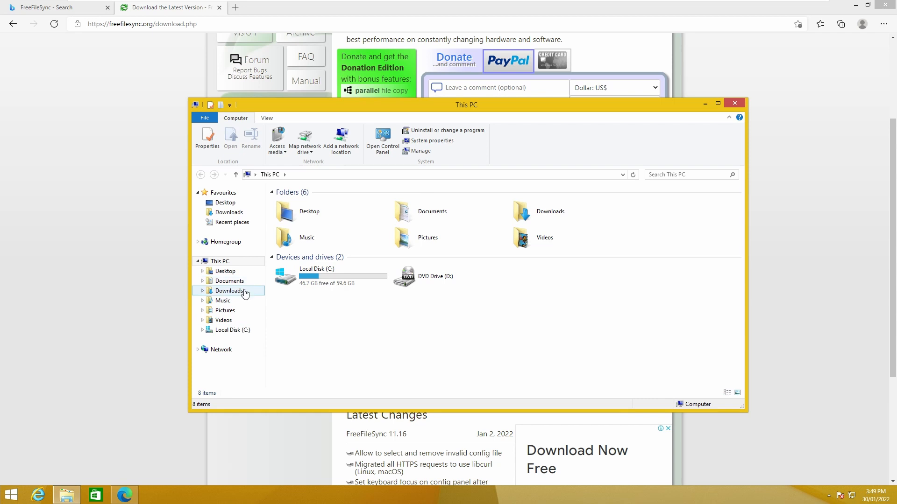
double_click(345, 204)
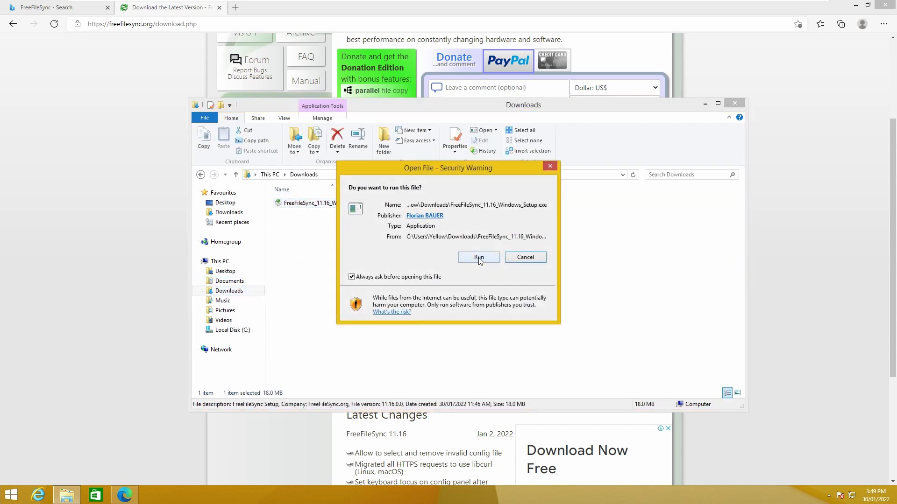
left_click(479, 258)
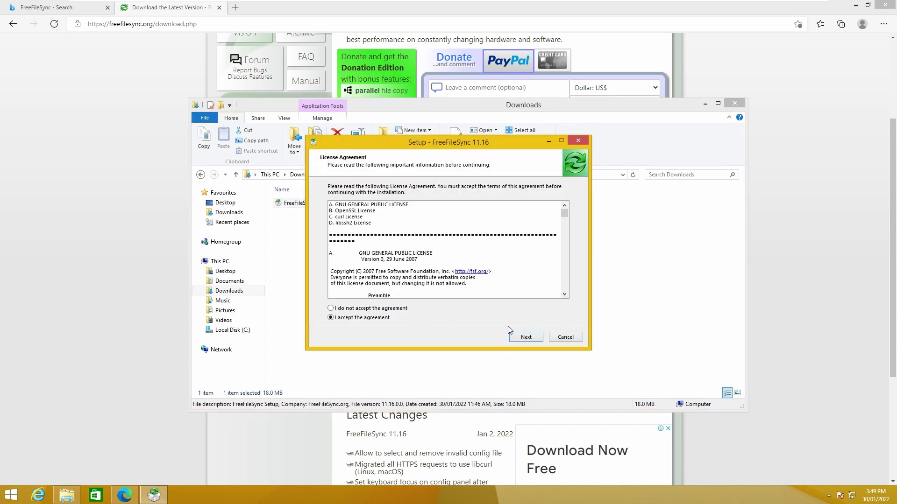
Accept the license and install FreeFileSync to C:\Program Files\FreeFileSync as a local installation with Desktop, Start Menu and Send To shortcuts.
mouse_move(565, 214)
left_mouse_down()
mouse_move(569, 298)
mouse_move(562, 213)
left_mouse_up()
left_click(525, 338)
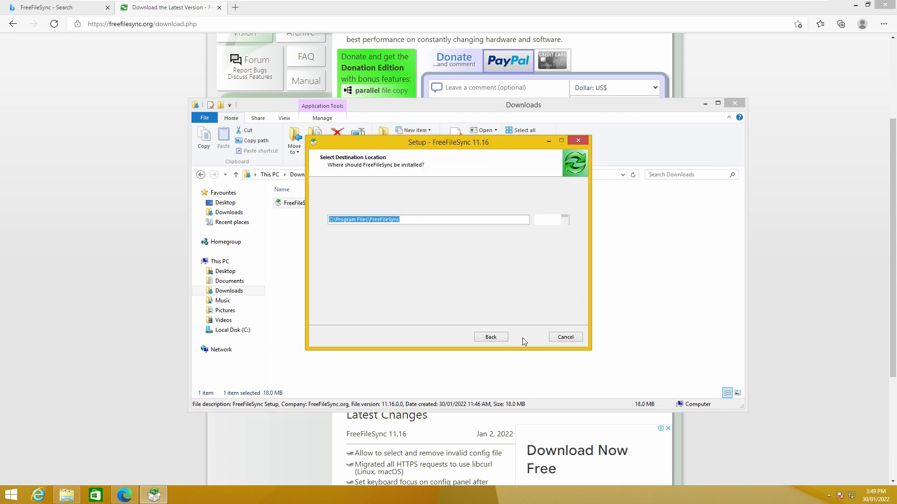
left_click(521, 341)
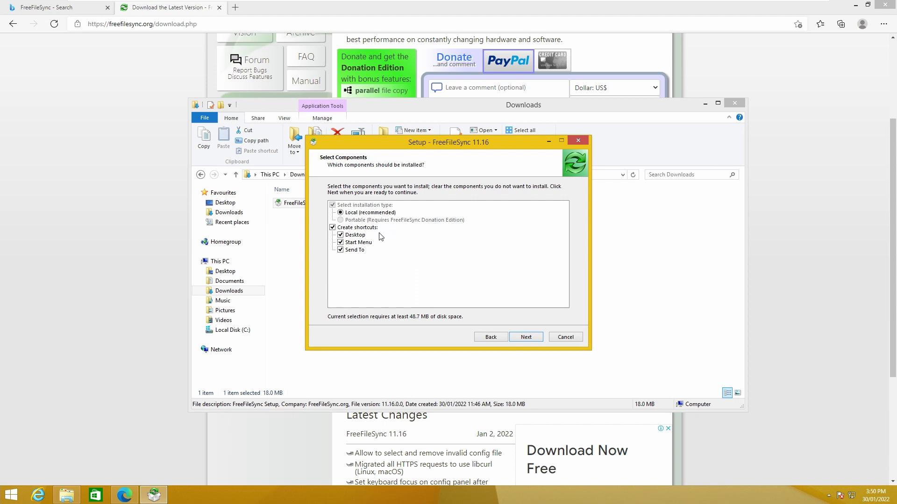
left_click(535, 338)
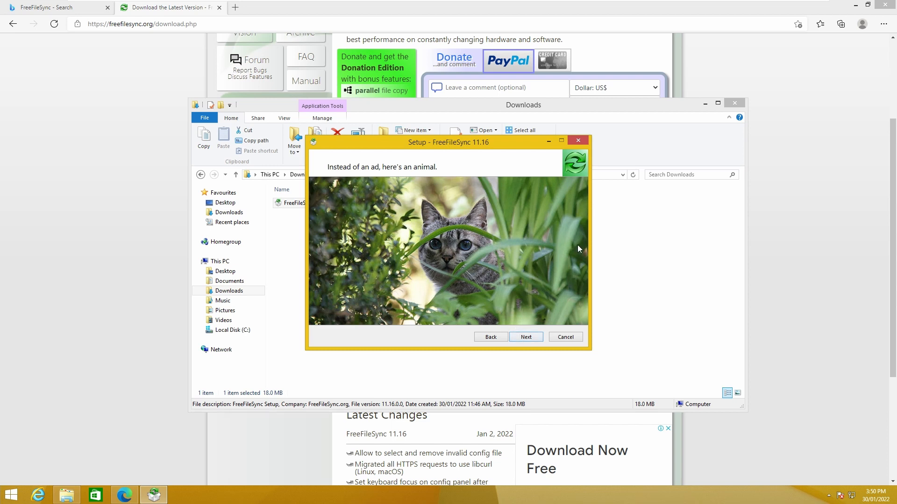
left_click(528, 335)
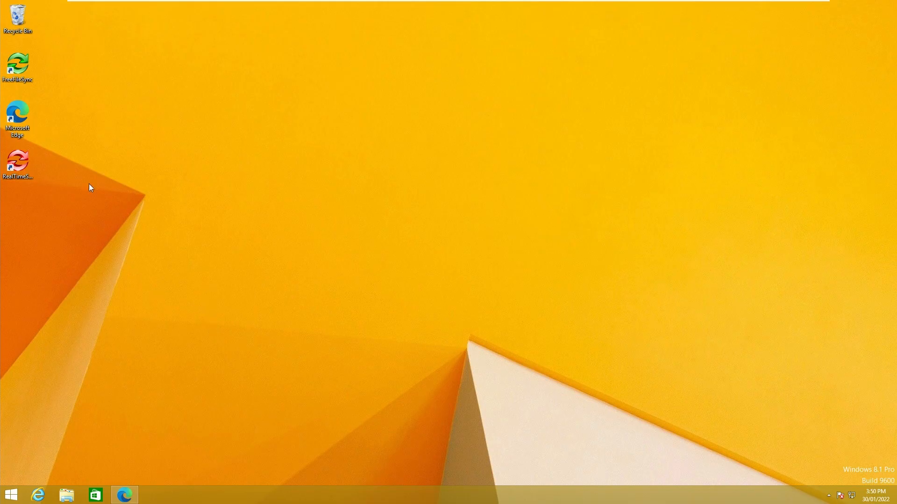
Check the list of all installed programs for the new FreeFileSync and RealTimeSync entries.
left_click(12, 495)
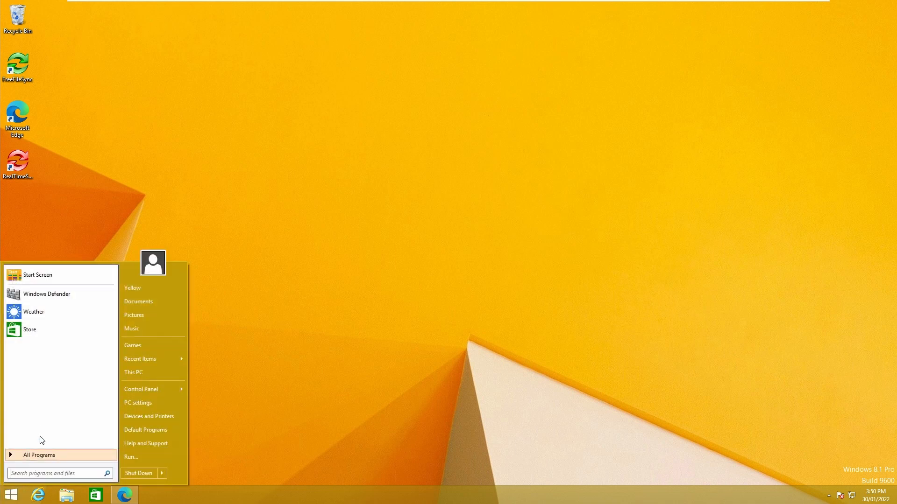
left_click(38, 455)
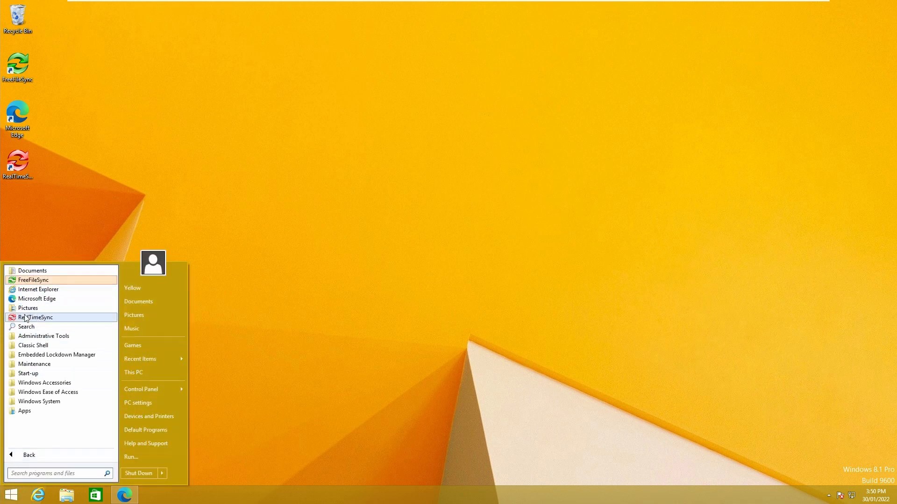
left_click(289, 222)
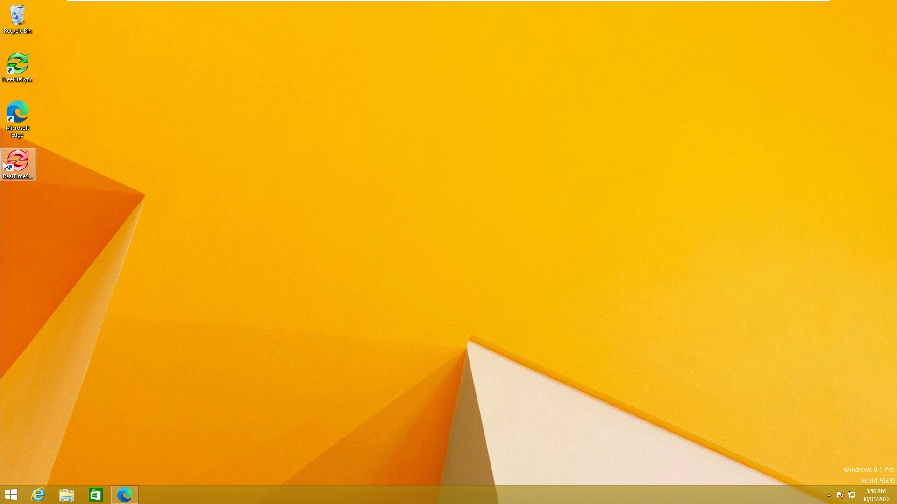
Launch FreeFileSync in a maximized window and try out adding and removing a second folder pair.
double_click(24, 74)
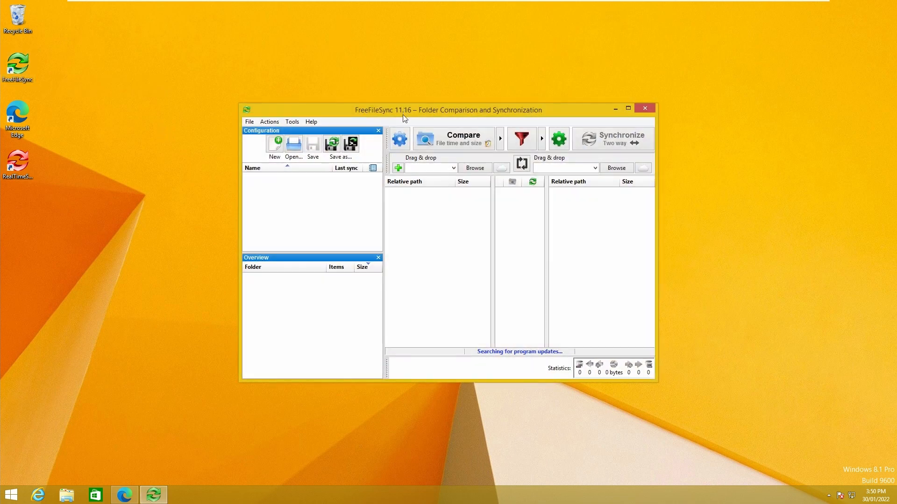
left_click(628, 109)
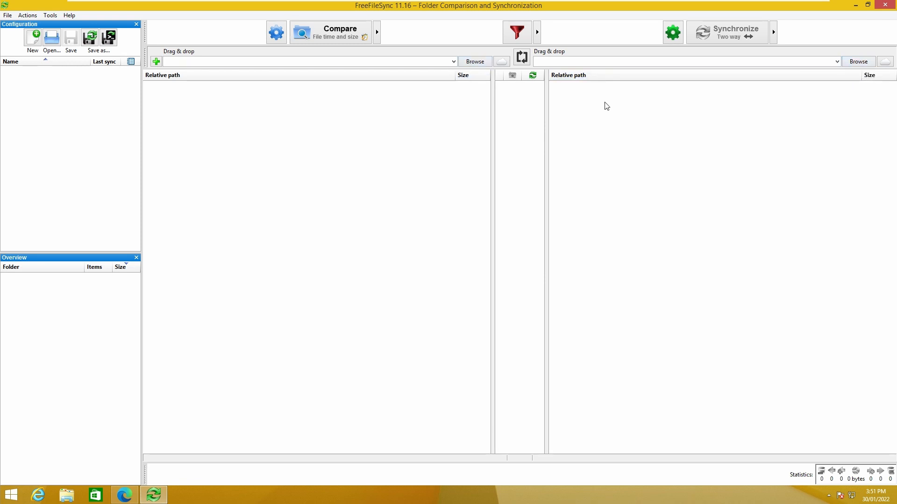
left_click(157, 62)
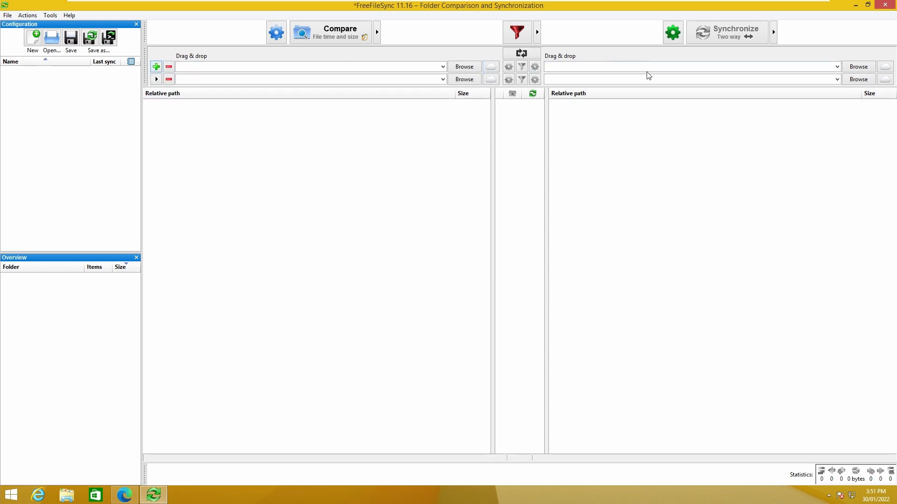
left_click(169, 68)
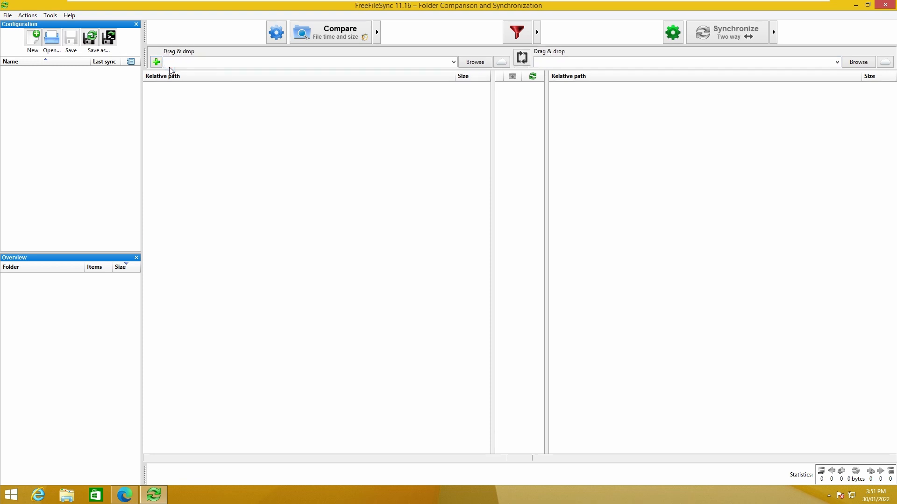
Minimize FreeFileSync and open the Important Documents folder inside Documents in File Explorer.
left_click(856, 5)
left_click(67, 495)
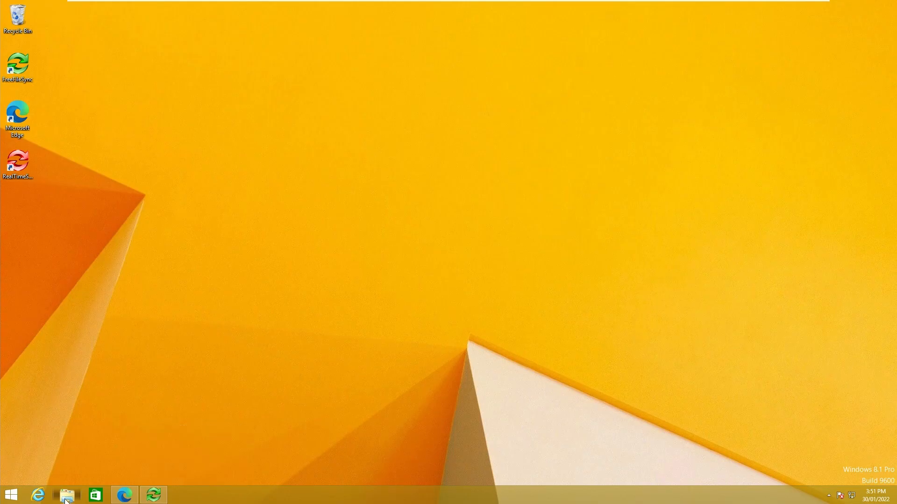
left_click(243, 286)
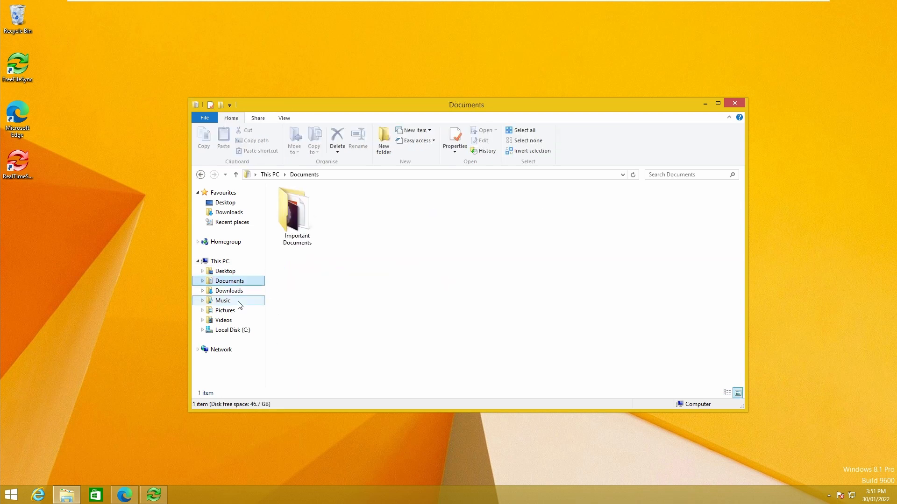
double_click(295, 213)
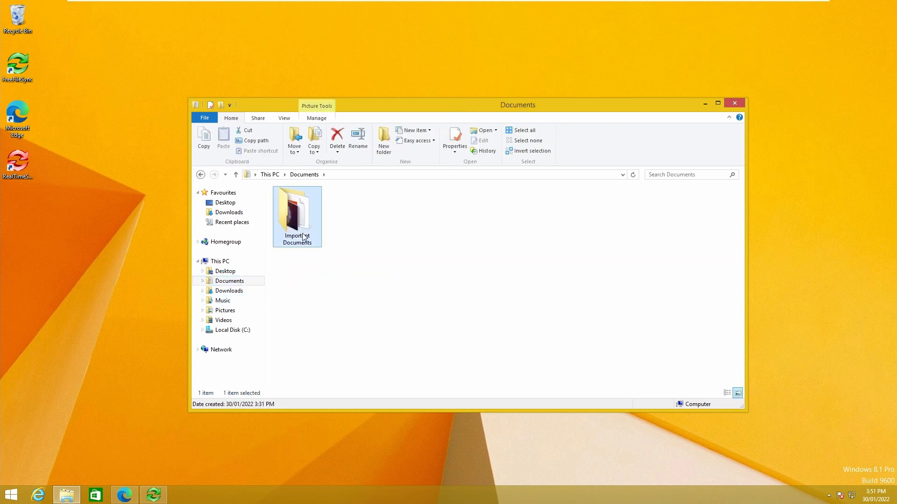
Create a desktop folder named Folder Sync and place it below the RealTimeSync shortcut.
right_click(99, 233)
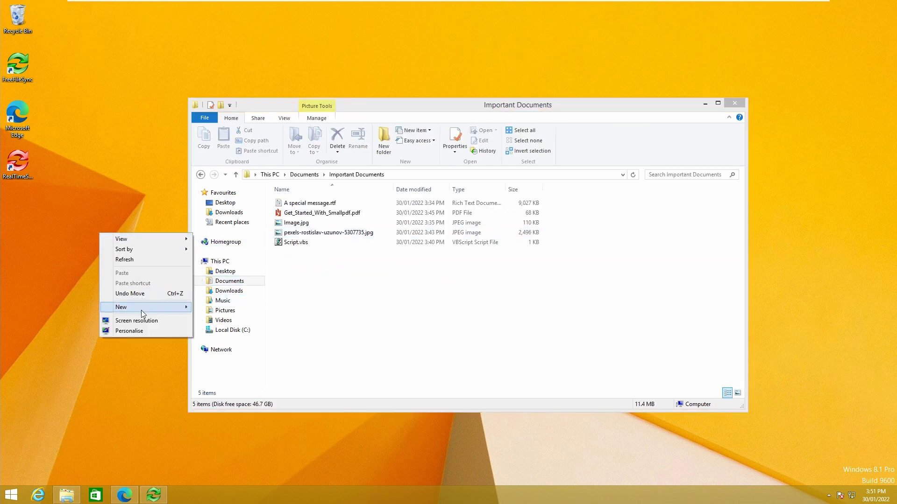
mouse_move(171, 308)
left_click(214, 308)
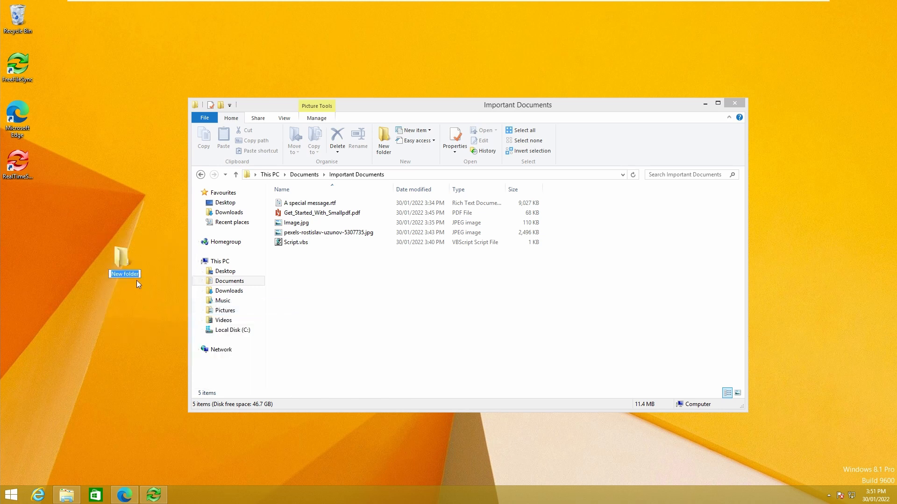
type("Folder Sync")
key("Return")
left_click_drag(50, 240, 34, 205)
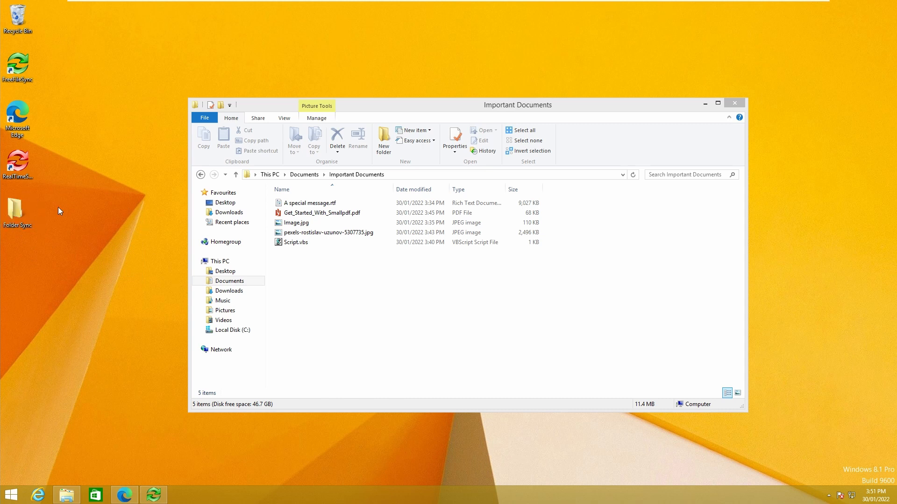
Review the contents of A special message.rtf and Get_Started_With_Smallpdf.pdf, closing each file after viewing it.
double_click(323, 204)
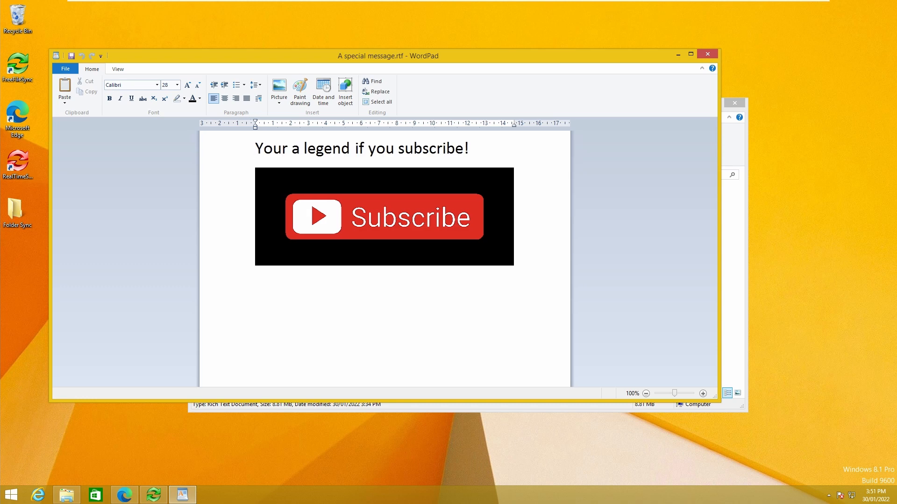
left_click(382, 217)
left_click(315, 148)
left_click(707, 54)
double_click(343, 214)
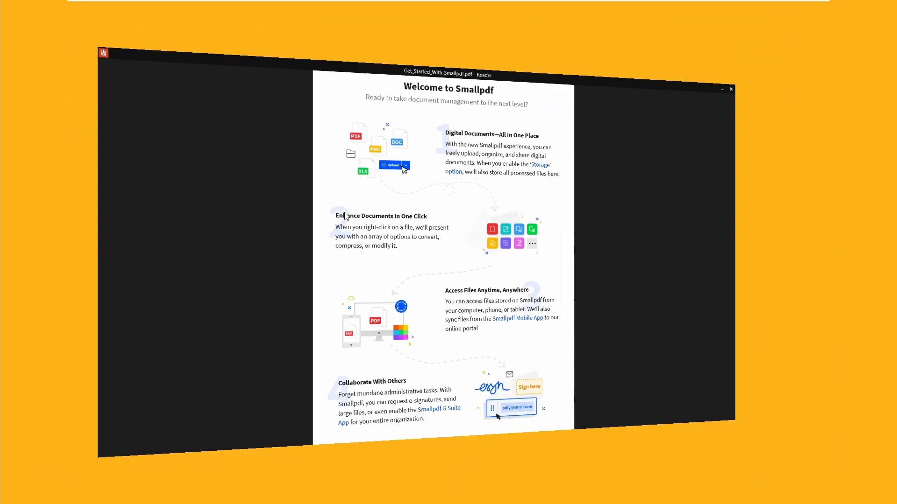
scroll(437, 82, "down", 1)
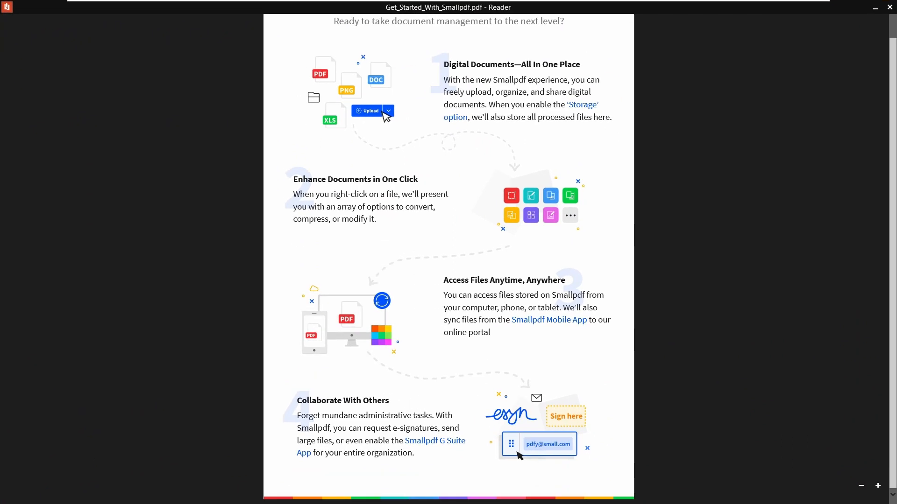
scroll(436, 82, "up", 1)
left_click(889, 7)
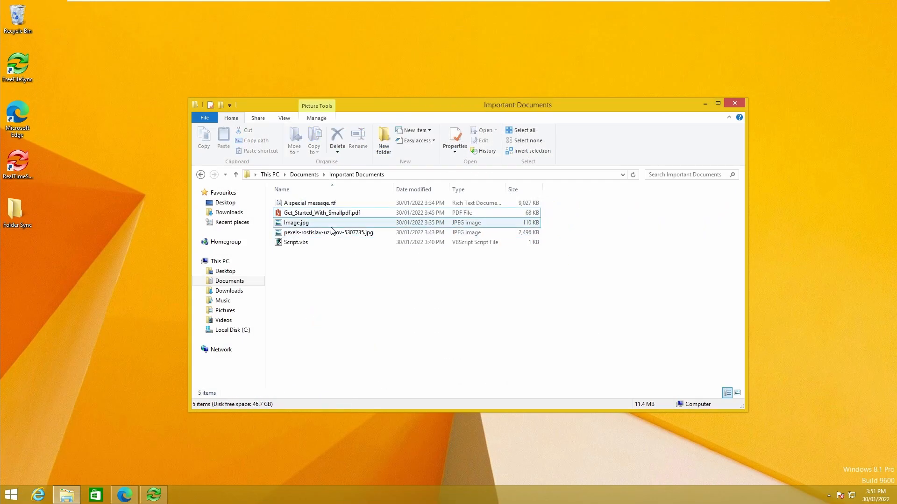
View the two JPEG images in Important Documents, close the viewer, and run Script.vbs to see what it does.
left_click(330, 227)
double_click(329, 229)
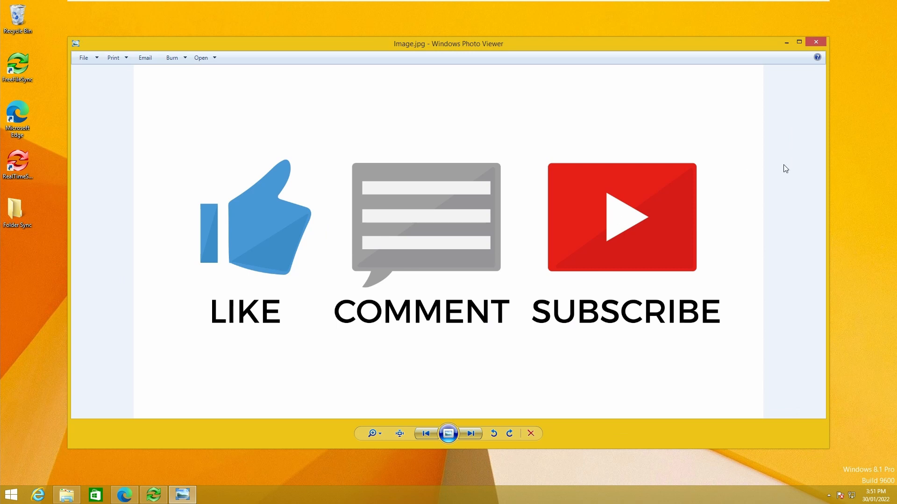
left_click(472, 433)
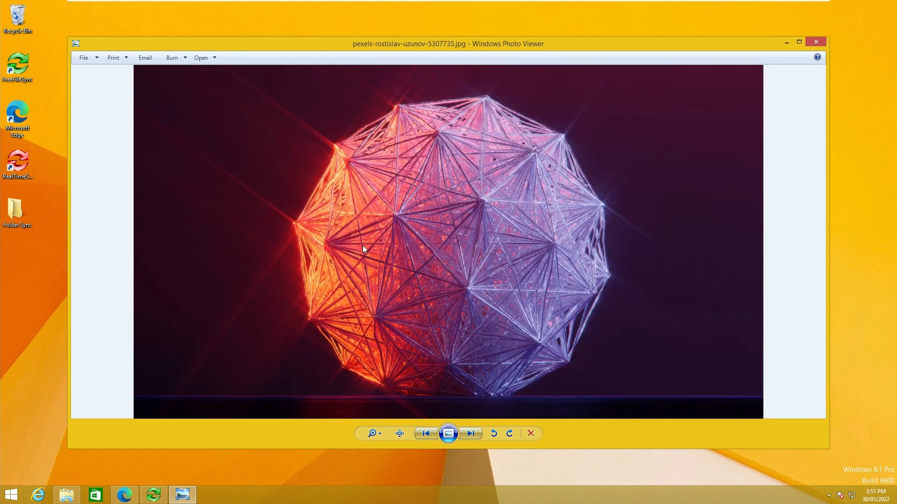
left_click(811, 44)
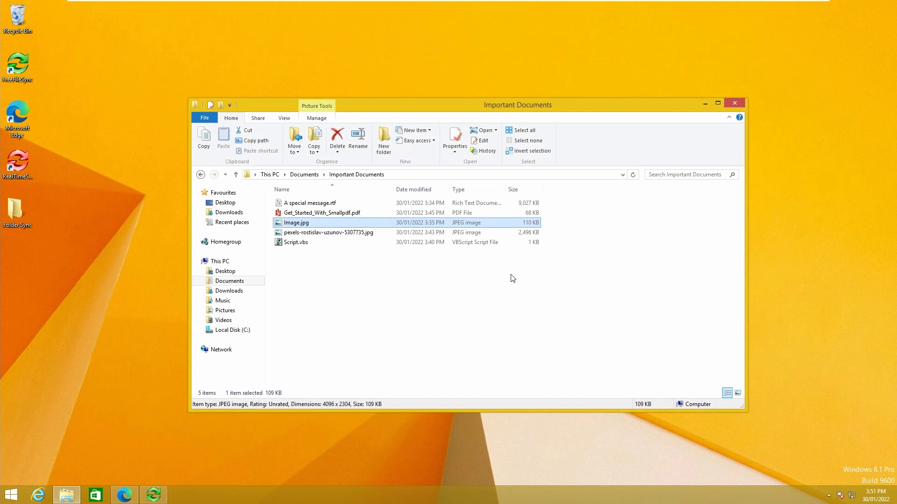
double_click(353, 243)
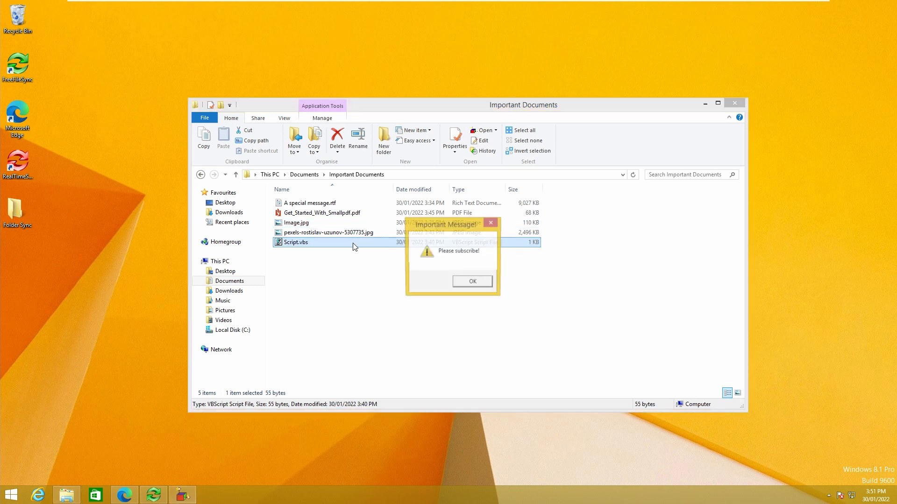
Dismiss the script's message box and check the options available for all files in Important Documents without applying any.
left_click(477, 284)
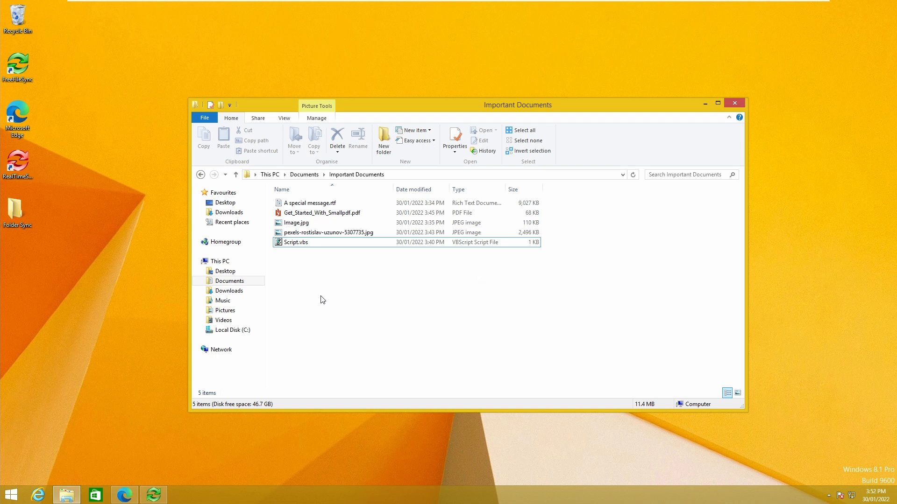
key("ctrl+a")
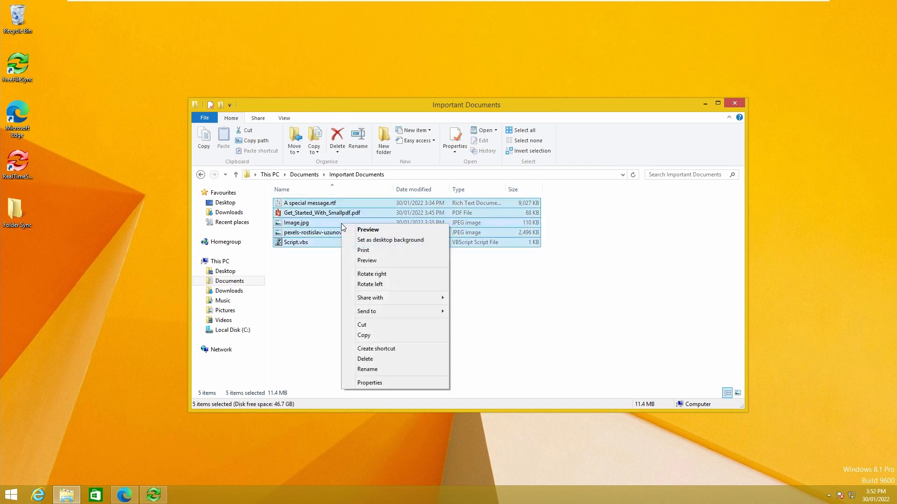
right_click(341, 223)
left_click(323, 342)
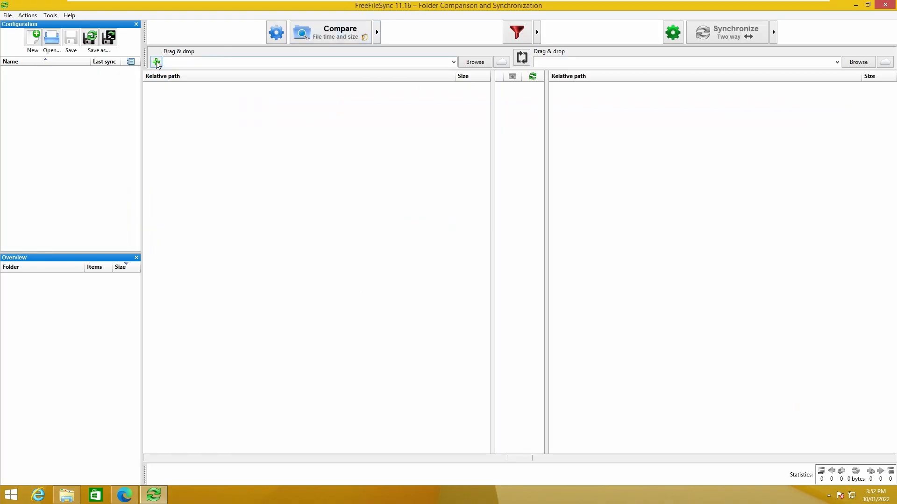
Switch to FreeFileSync and set Important Documents inside Documents as the left folder of the sync pair.
left_click(476, 66)
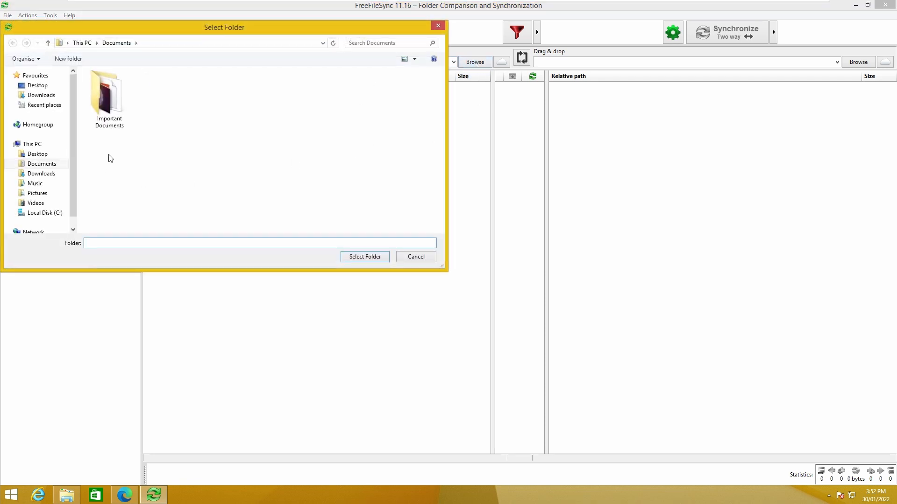
left_click(113, 103)
left_click(365, 256)
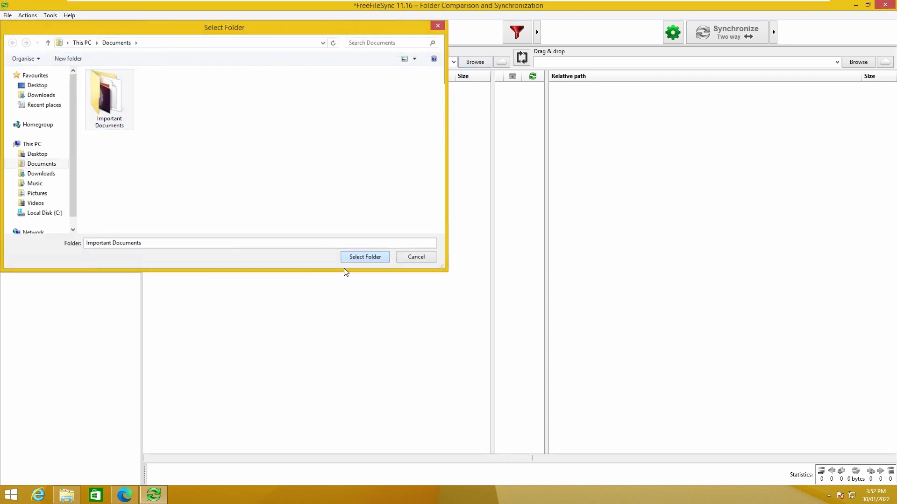
Set the Folder Sync folder on the desktop as the right folder of the pair and compare both folders.
left_click(858, 61)
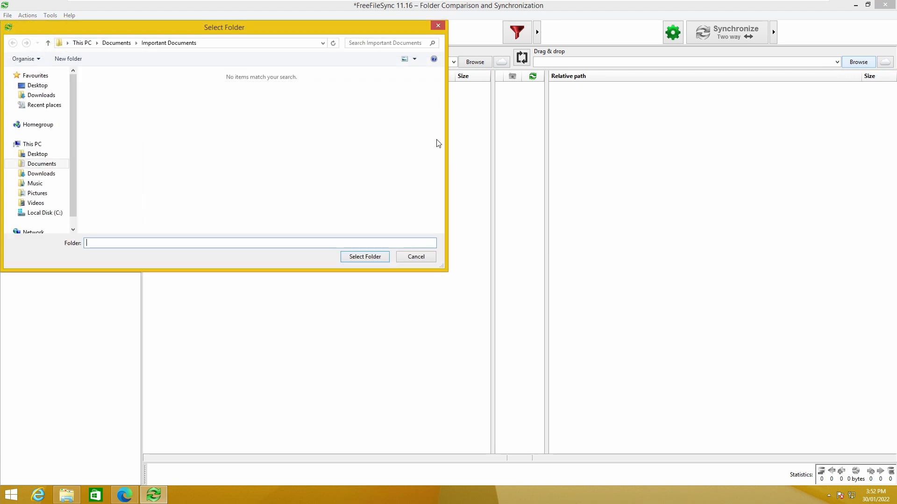
left_click(38, 155)
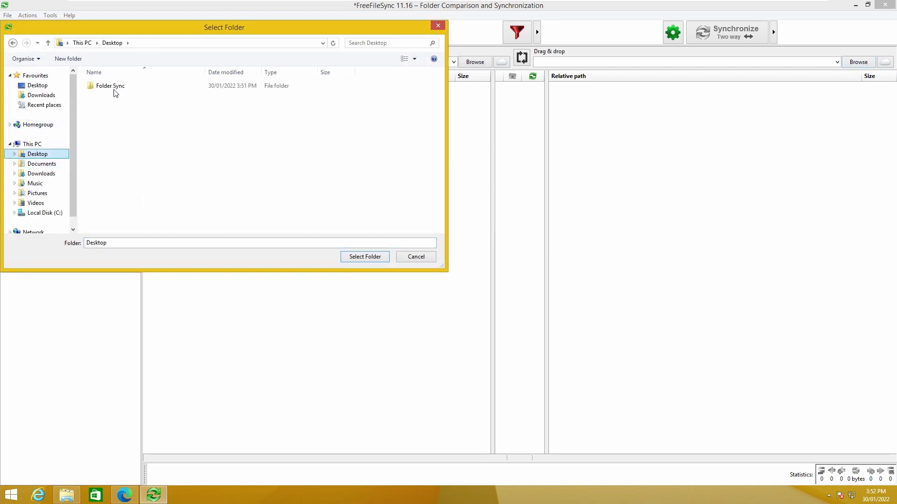
double_click(115, 89)
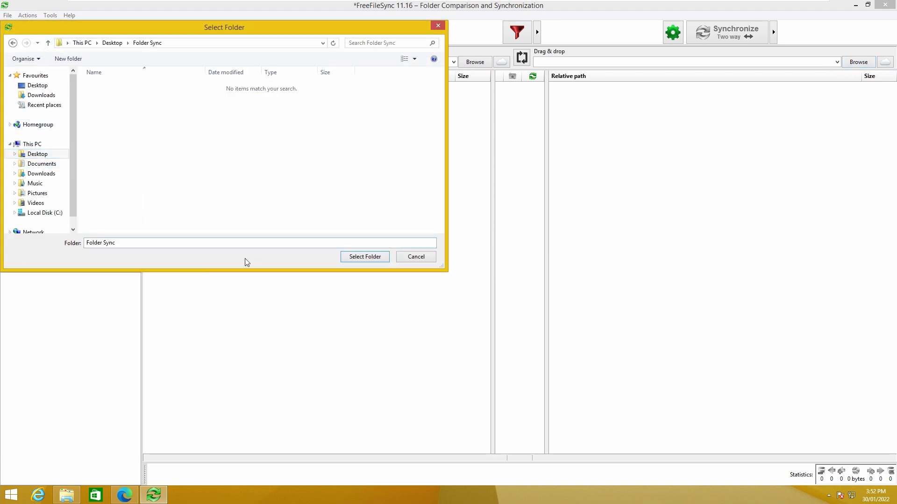
left_click(112, 43)
left_click(114, 89)
left_click(365, 257)
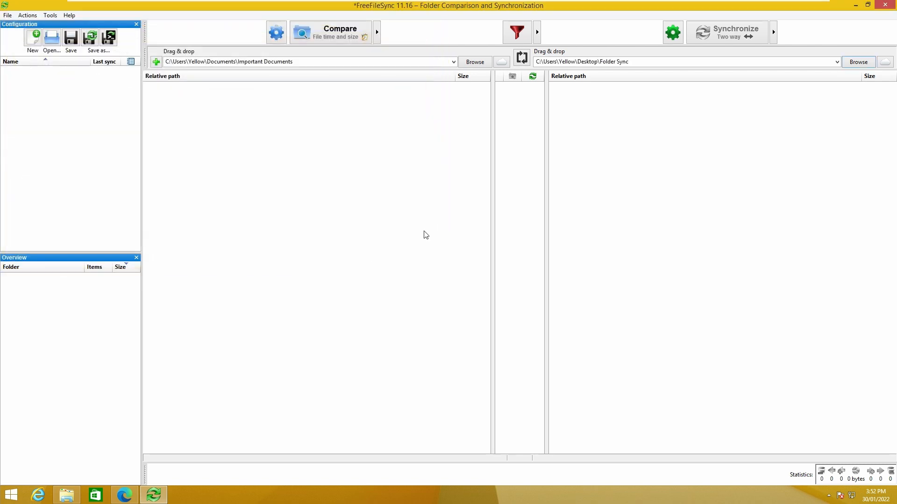
left_click(328, 31)
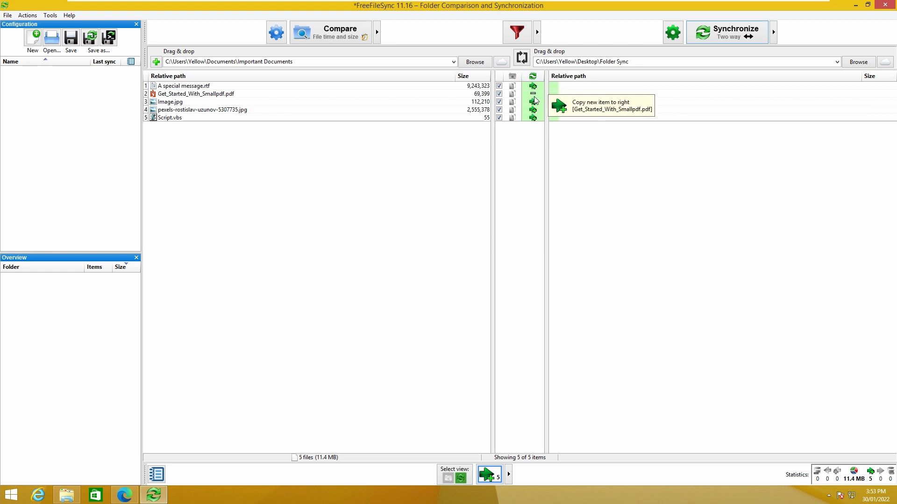
Examine the include and exclude filter rules in the synchronization settings, closing them without changes.
left_click(517, 32)
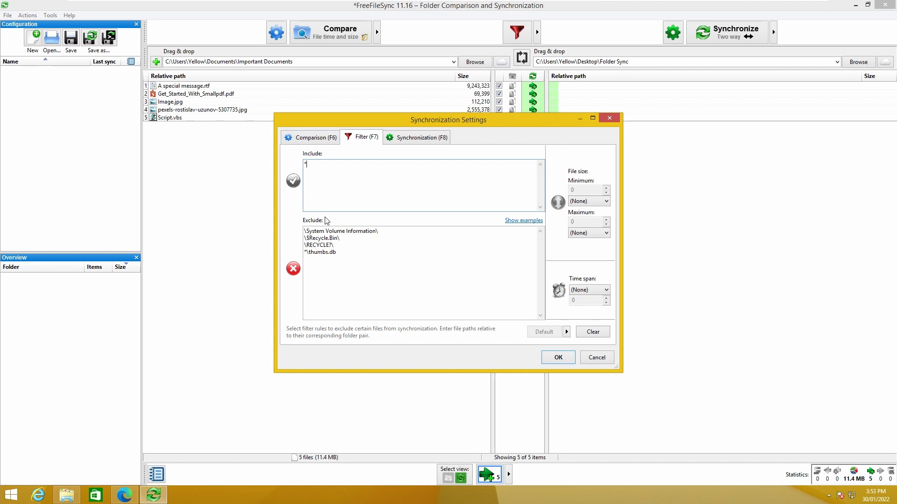
left_click_drag(324, 217, 325, 215)
left_click_drag(341, 122, 338, 123)
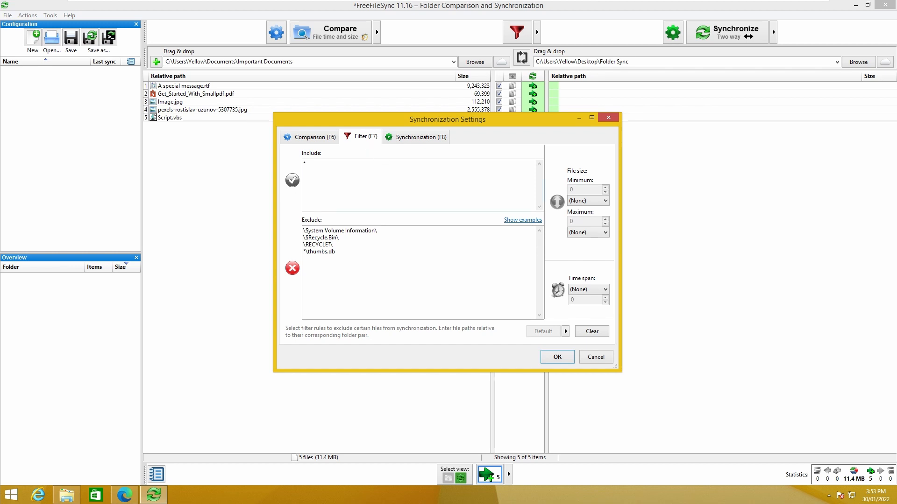
left_click_drag(369, 239, 316, 231)
left_click(316, 231)
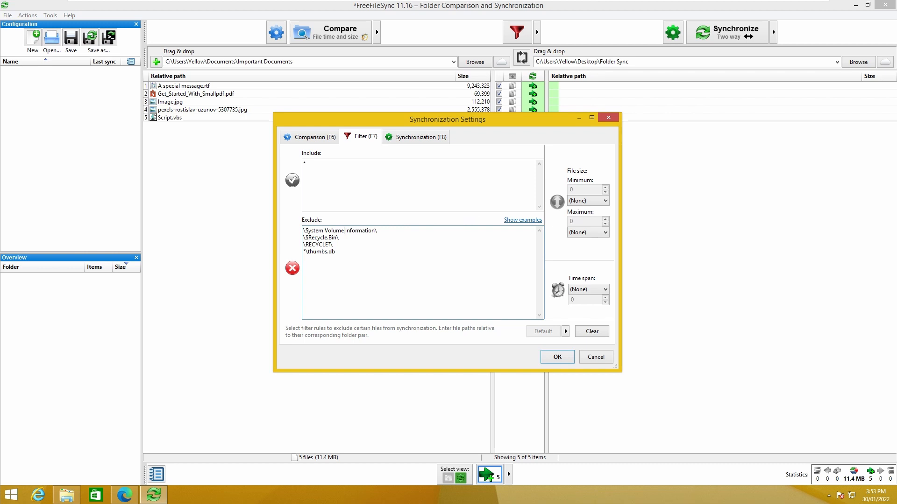
left_click(325, 167)
left_click_drag(340, 258, 323, 238)
left_click(340, 259)
key("Escape")
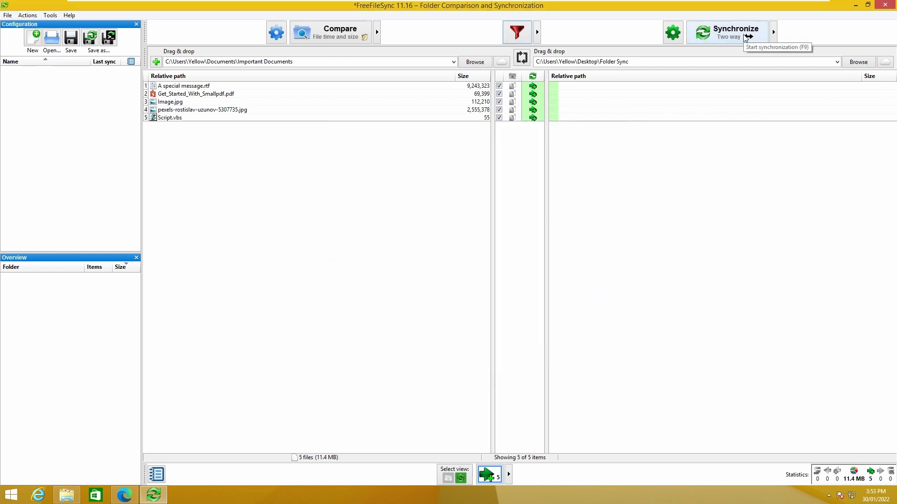
Review the Mirror and Update synchronization variants, and confirm the settings with Two way selected.
left_click(672, 32)
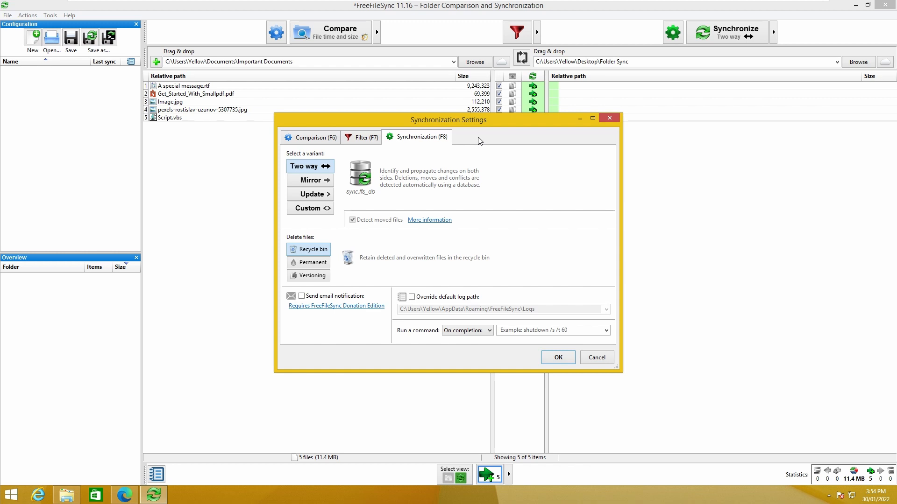
left_click(327, 181)
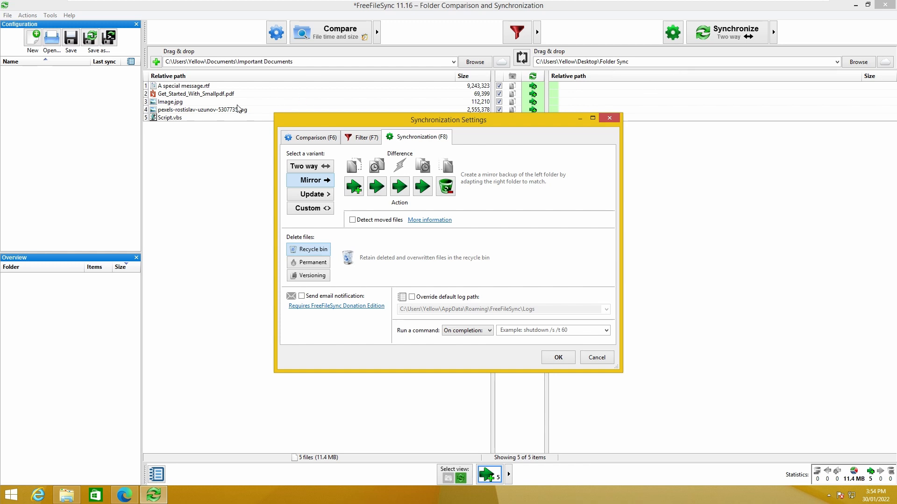
left_click(312, 194)
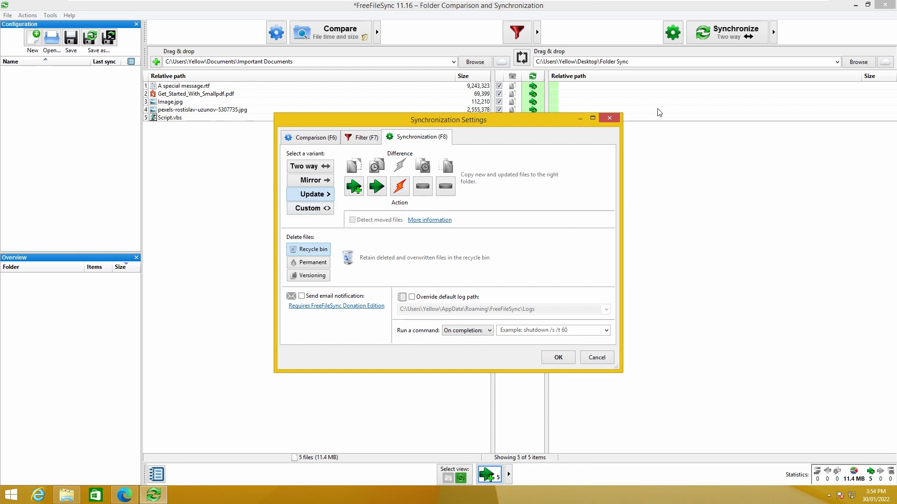
left_click(322, 167)
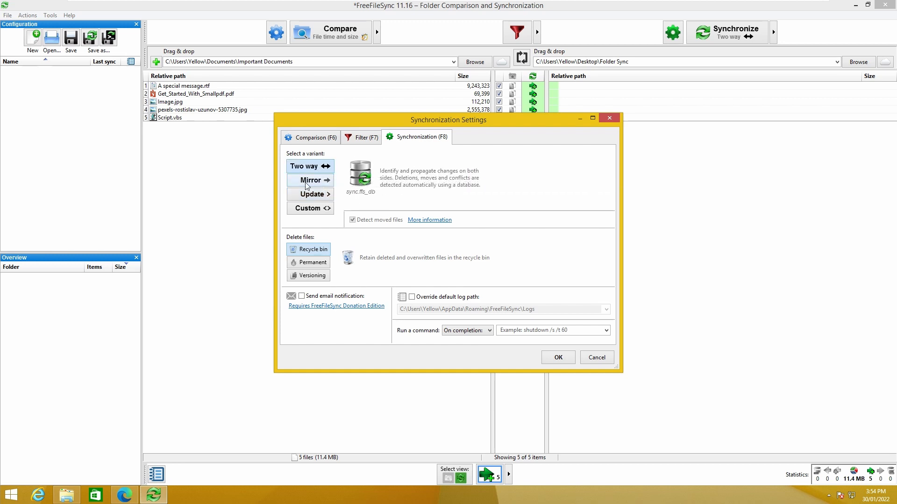
left_click(558, 357)
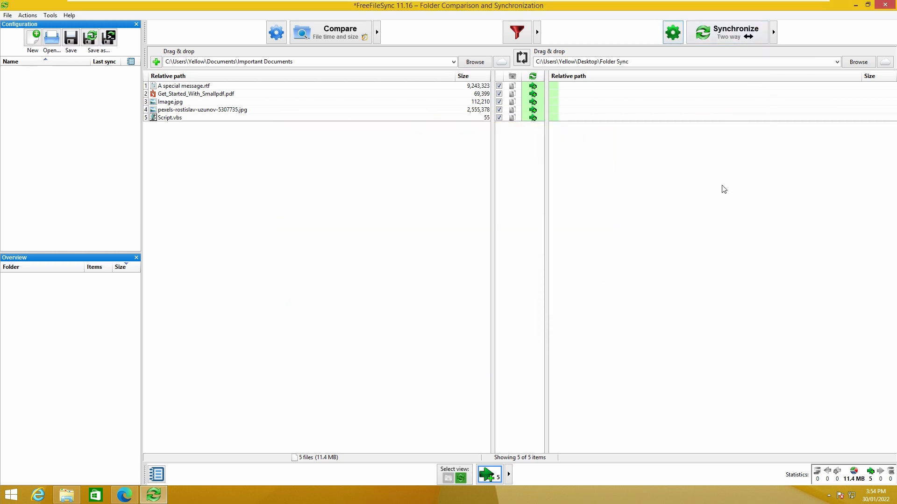
Run the two-way synchronization of the folder pair, check its log, and close the results window.
left_click(736, 39)
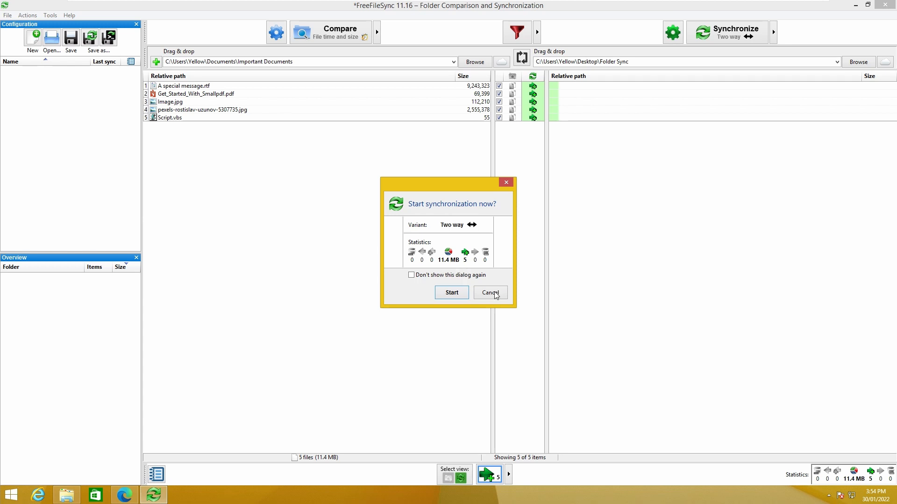
left_click(451, 294)
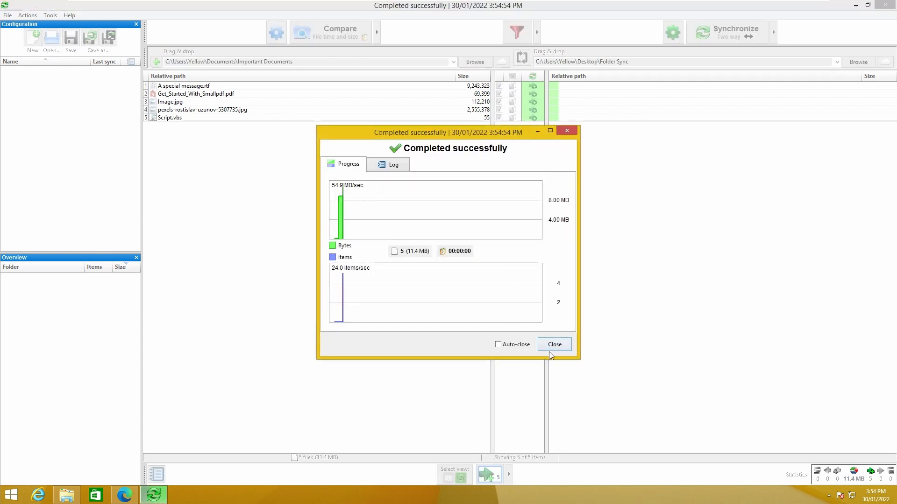
left_click(383, 167)
left_click(335, 167)
left_click(553, 346)
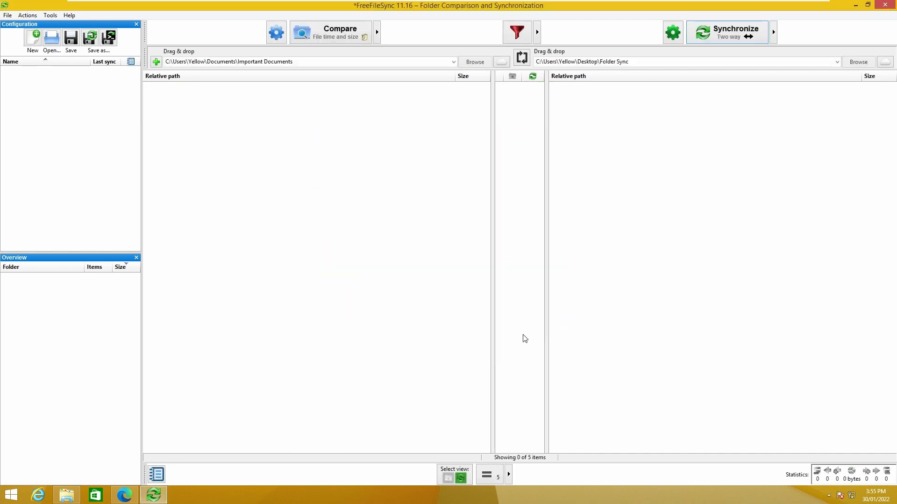
Open the desktop's Folder Sync folder in File Explorer.
left_click(66, 494)
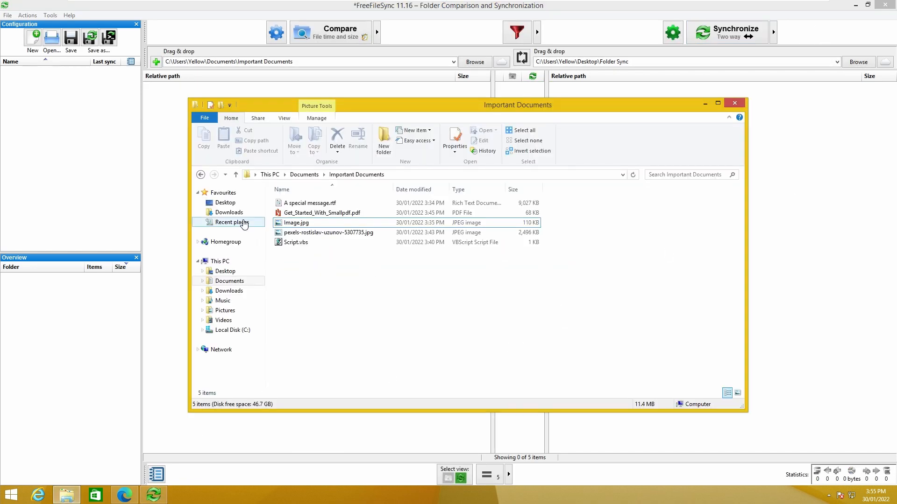
left_click(225, 203)
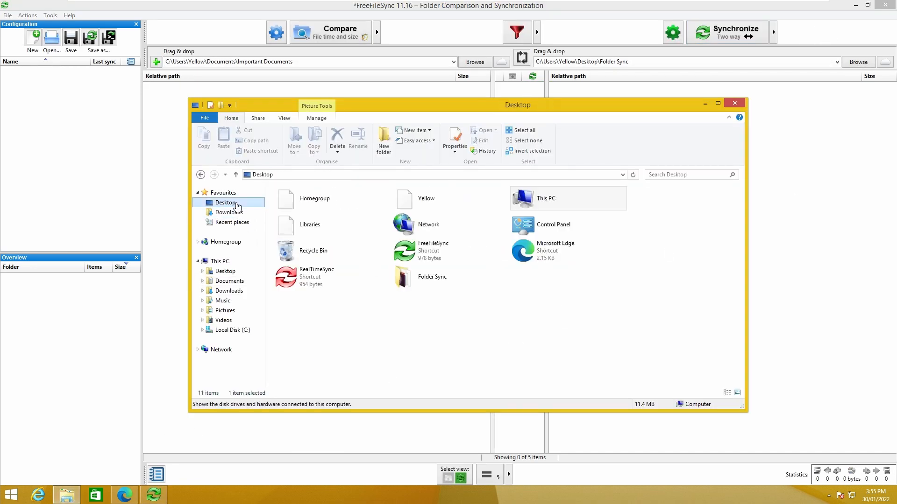
double_click(402, 277)
left_click_drag(290, 270, 305, 290)
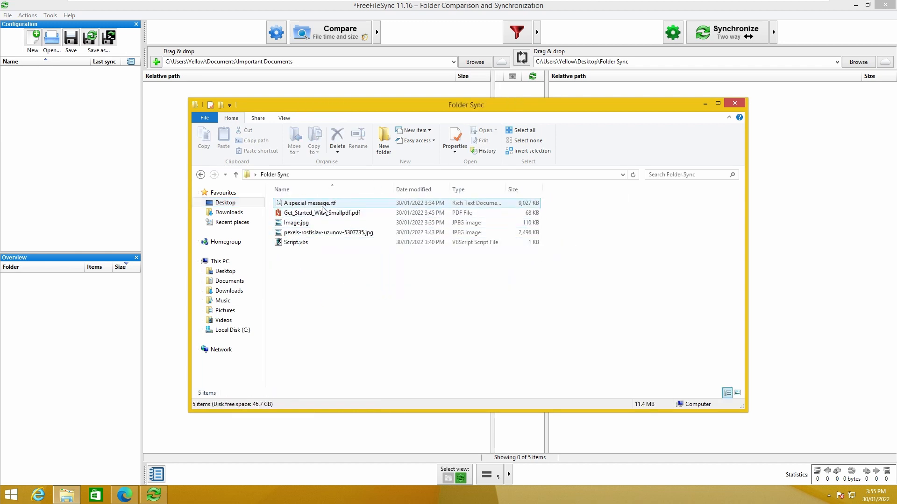
Check the synced copies of A special message.rtf and Get_Started_With_Smallpdf.pdf, closing each after viewing it.
double_click(310, 203)
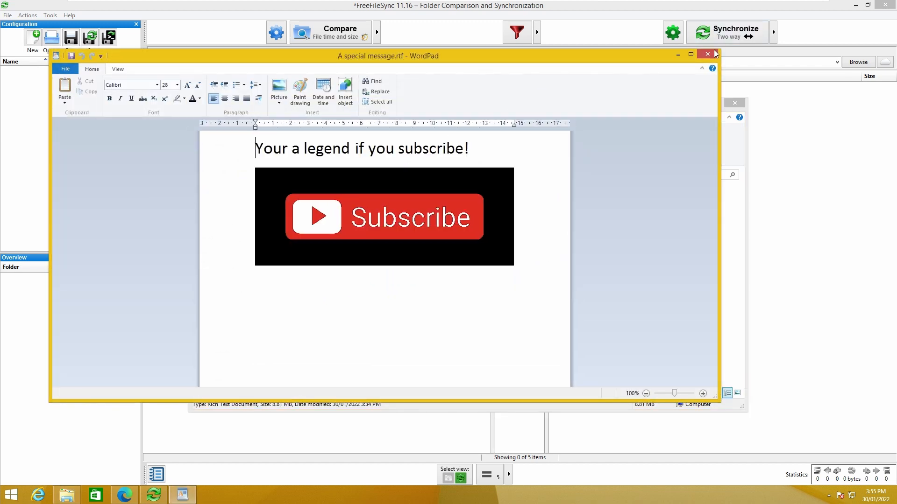
left_click(707, 54)
double_click(322, 213)
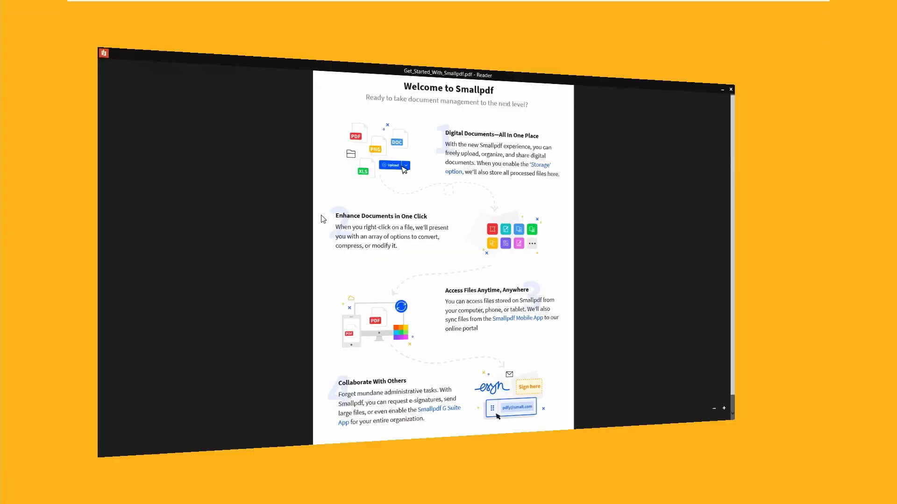
left_click(887, 5)
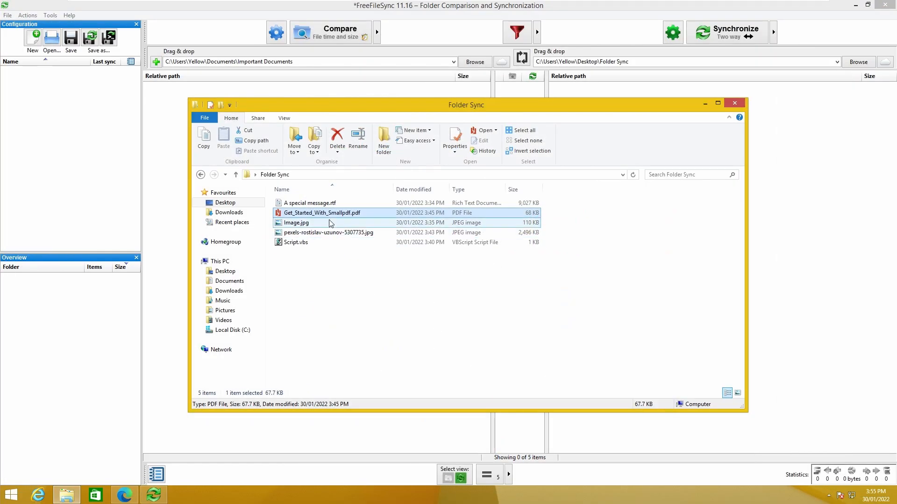
View the two synced JPEG images in Folder Sync, and run Script.vbs to check it, dismissing its message.
double_click(296, 223)
key("Right")
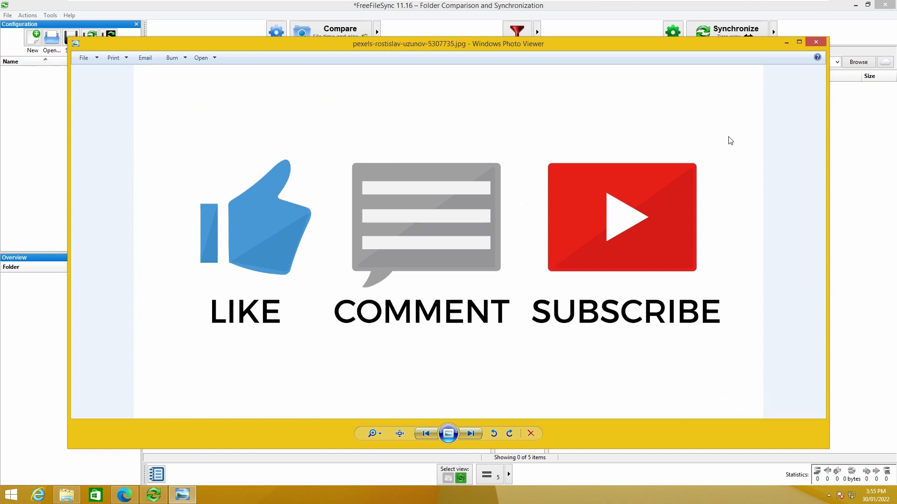
key("alt+F4")
double_click(330, 243)
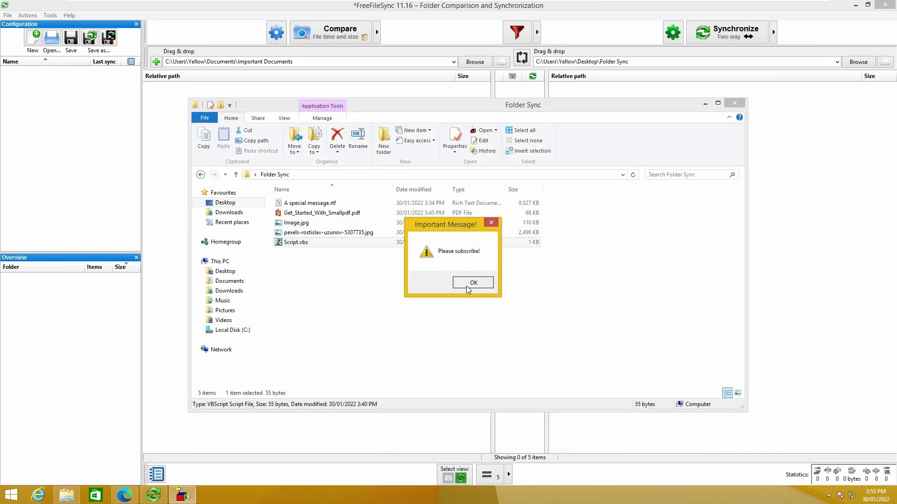
left_click(467, 284)
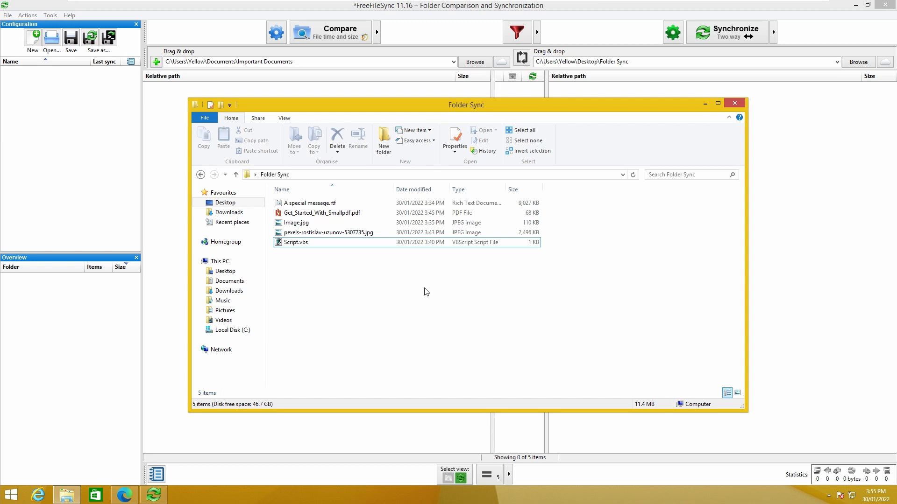
Add "... and if you ring the bell!" at size 16 below the image in A special message.rtf, save it, and close the document and folder windows.
double_click(332, 204)
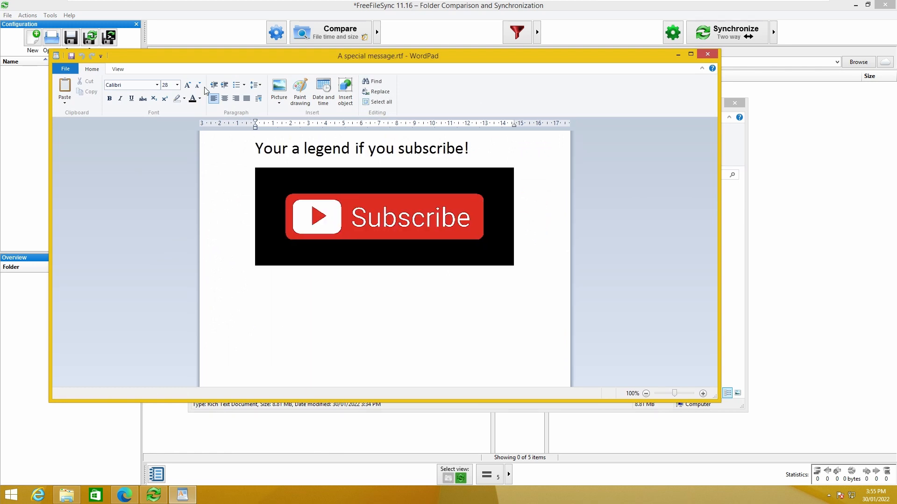
left_click(198, 86)
left_click(198, 85)
left_click(197, 86)
left_click(198, 86)
left_click(197, 86)
left_click(198, 86)
type("... and if yo")
type("u ring the bell!")
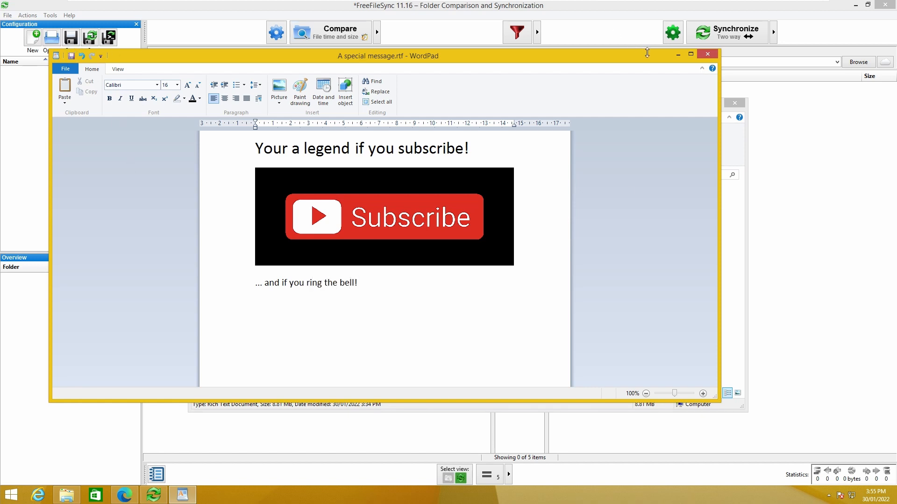
left_click(707, 54)
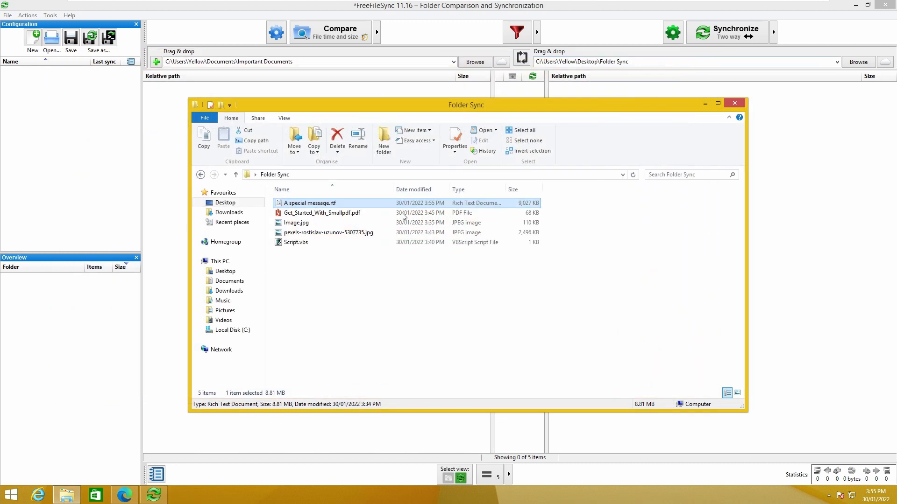
left_click(738, 103)
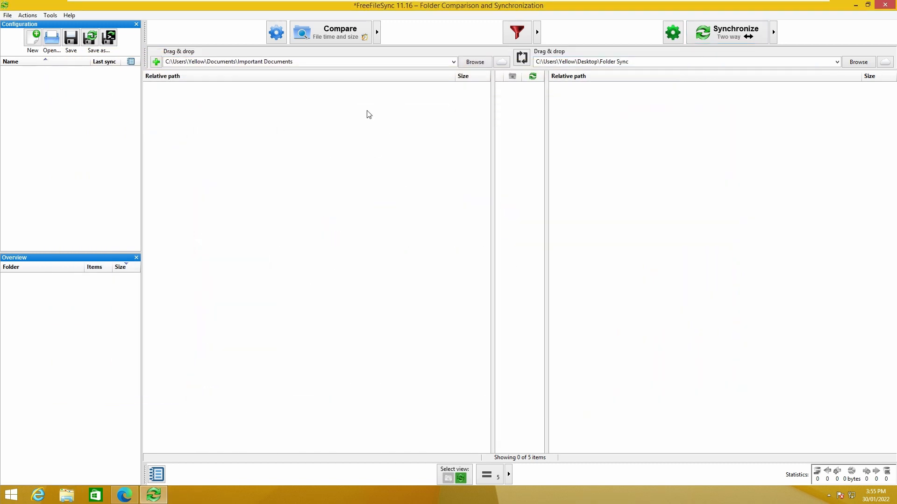
Compare Important Documents with Folder Sync and run the two-way synchronization, closing the progress window once it completes.
left_click(324, 38)
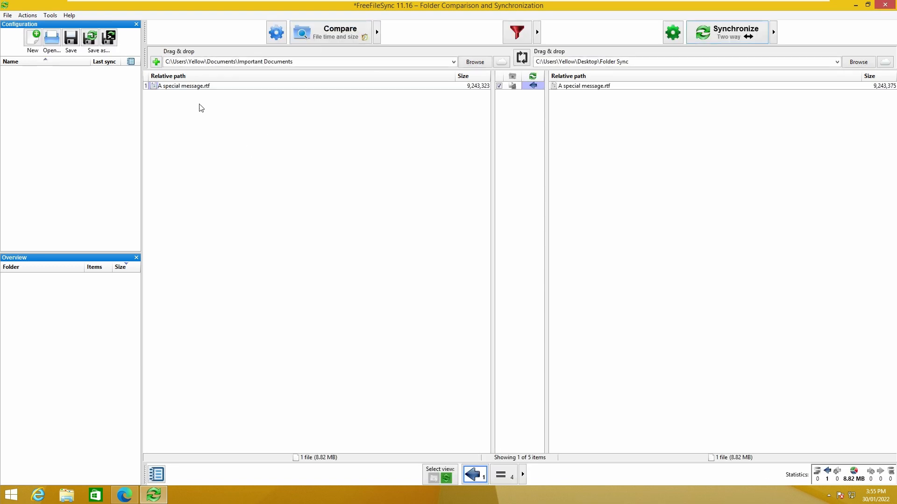
mouse_move(534, 91)
left_click(734, 34)
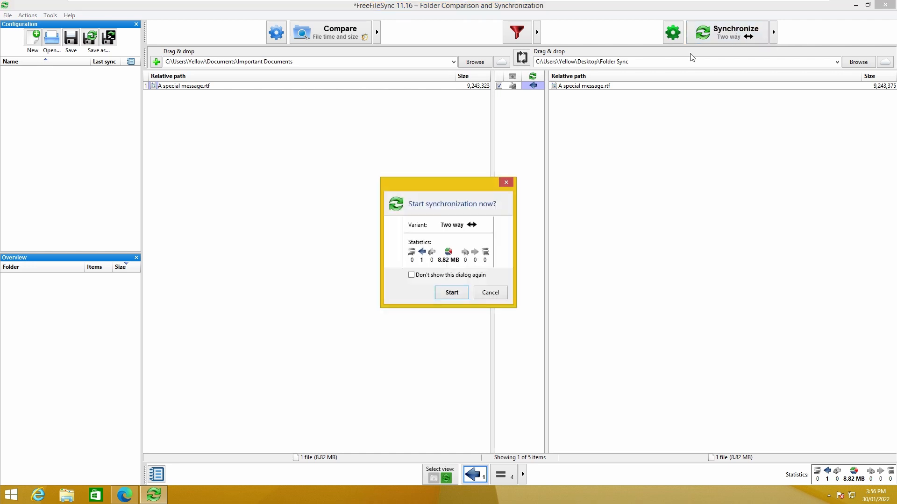
left_click(452, 293)
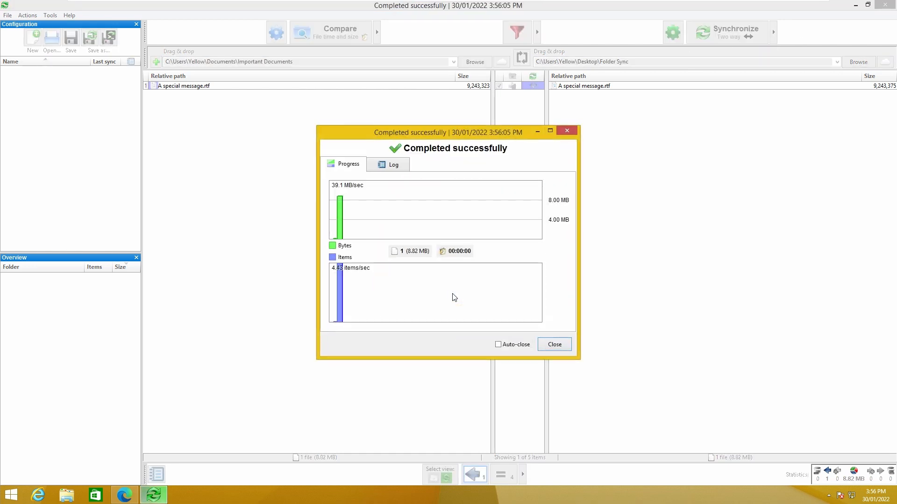
left_click(555, 344)
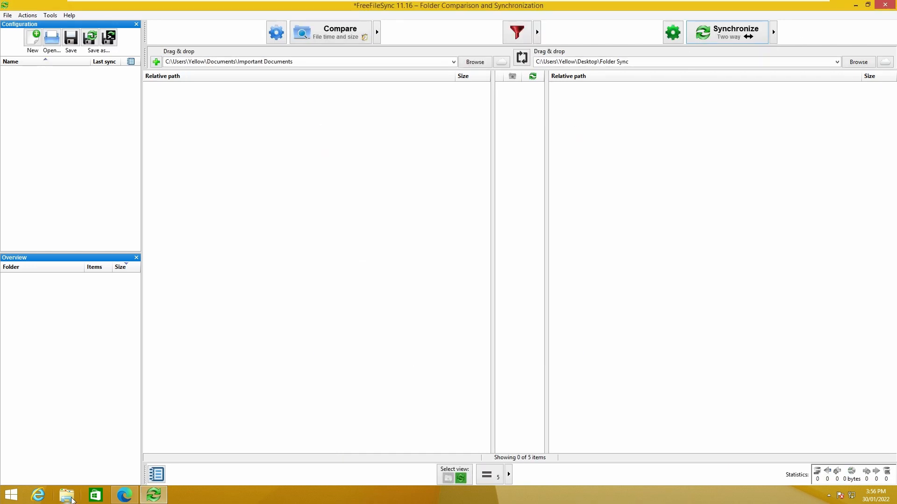
Open the Important Documents folder in File Explorer and view its synced copy of A special message.rtf.
left_click(68, 496)
left_click(229, 281)
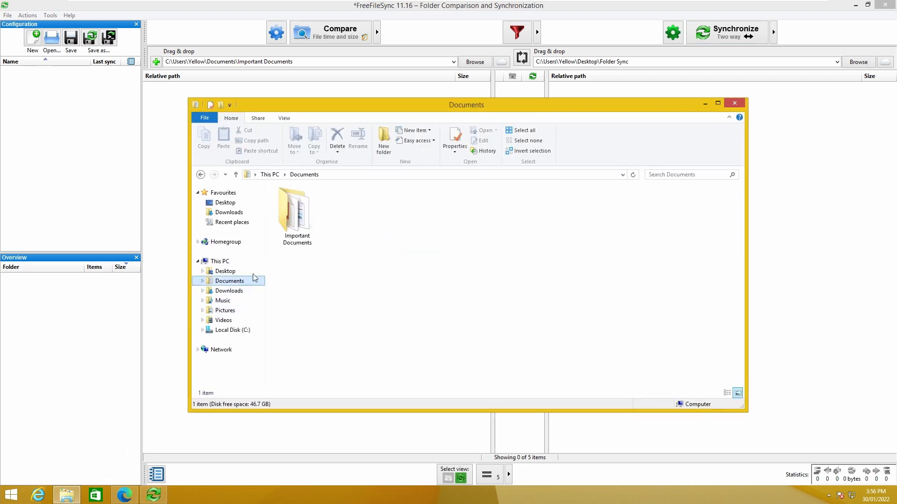
left_click(294, 232)
double_click(295, 232)
double_click(311, 203)
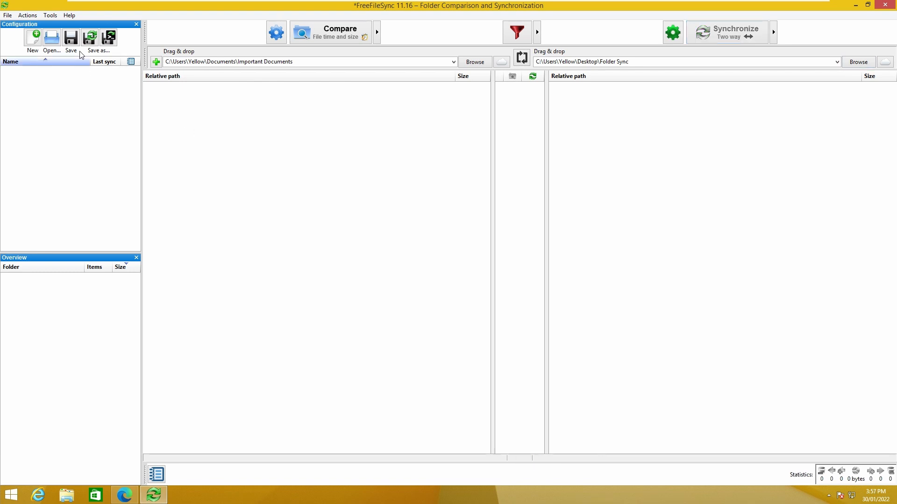
Save the sync configuration in Documents under the name "Desktop & Documents File Syncs".
left_click(71, 38)
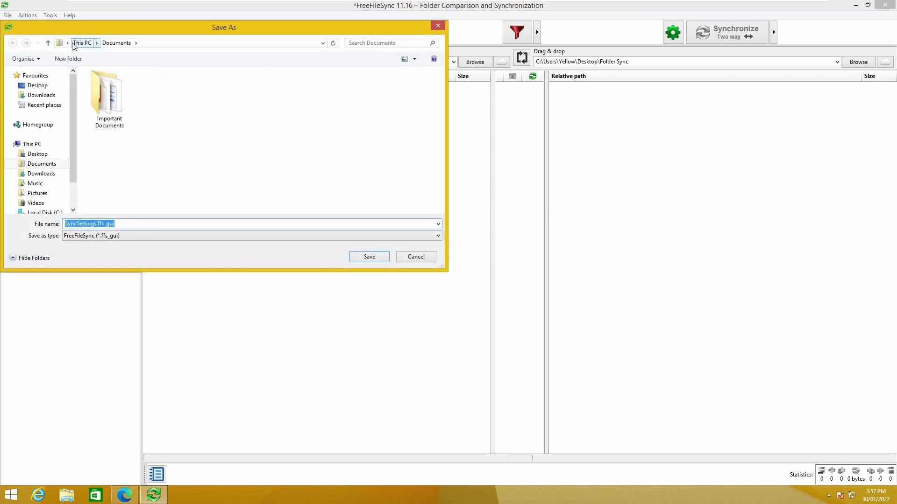
left_click(91, 223)
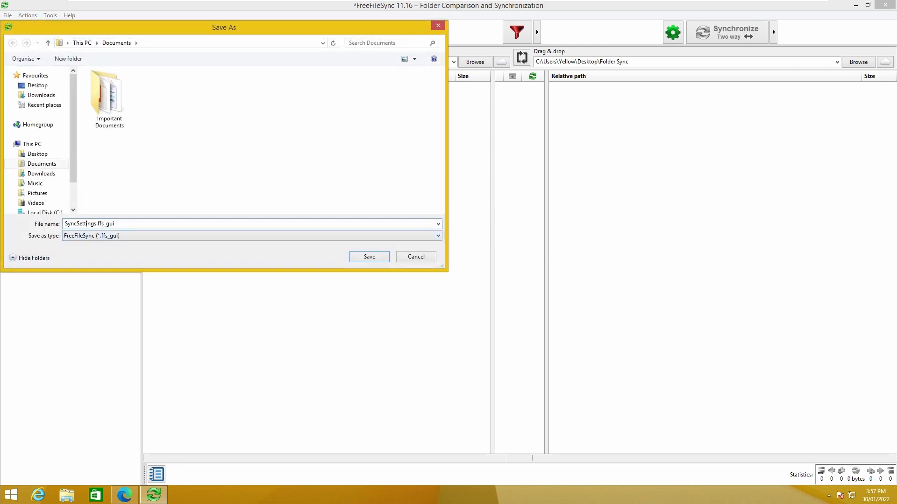
left_click_drag(94, 223, 65, 225)
double_click(94, 223)
left_click(94, 223)
type("Desktop & Documents FIle")
key("BackSpace")
key("BackSpace")
key("BackSpace")
type("ile syncs")
left_click(367, 259)
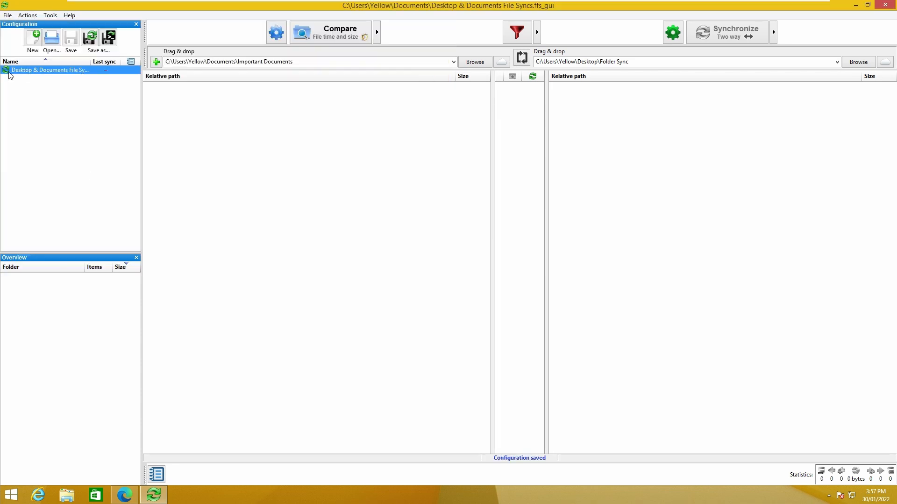
Set up a batch job that runs minimized and auto-closes, keeping error messages shown and the When finished action blank.
left_click(112, 43)
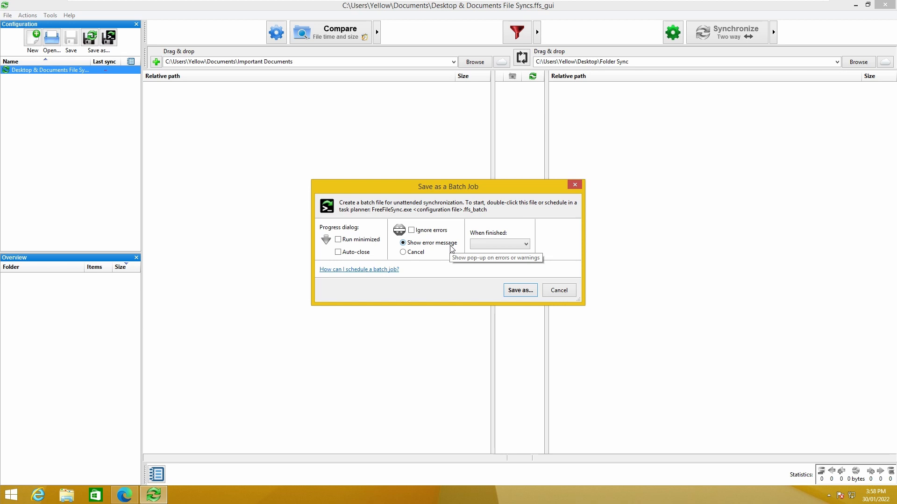
left_click(419, 232)
left_click(420, 232)
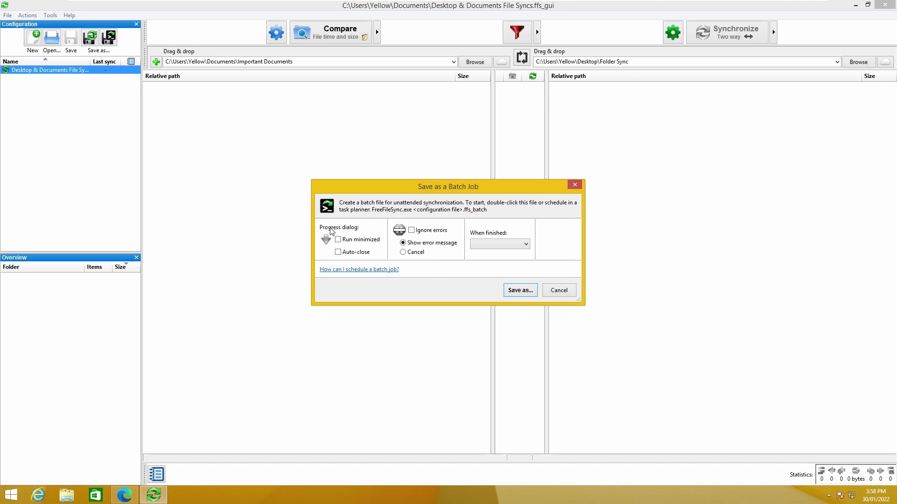
left_click(352, 241)
left_click(357, 254)
left_click(482, 244)
left_click(481, 244)
left_click(481, 244)
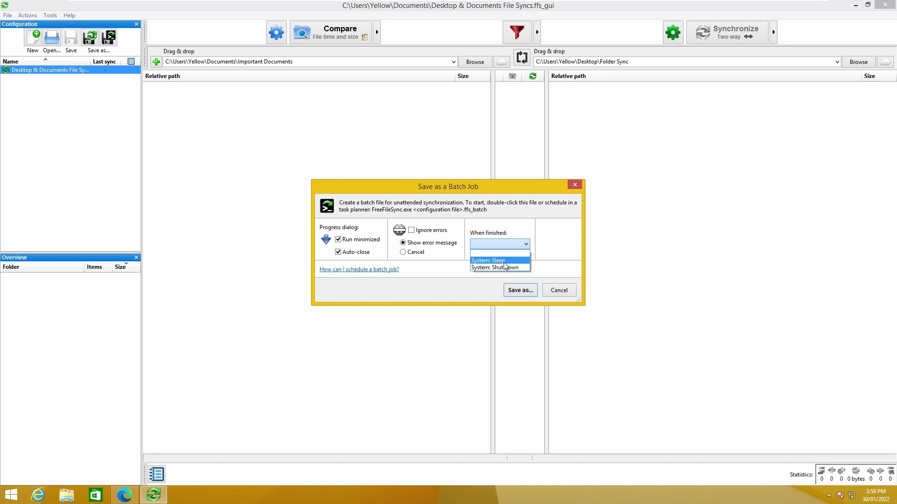
left_click(493, 253)
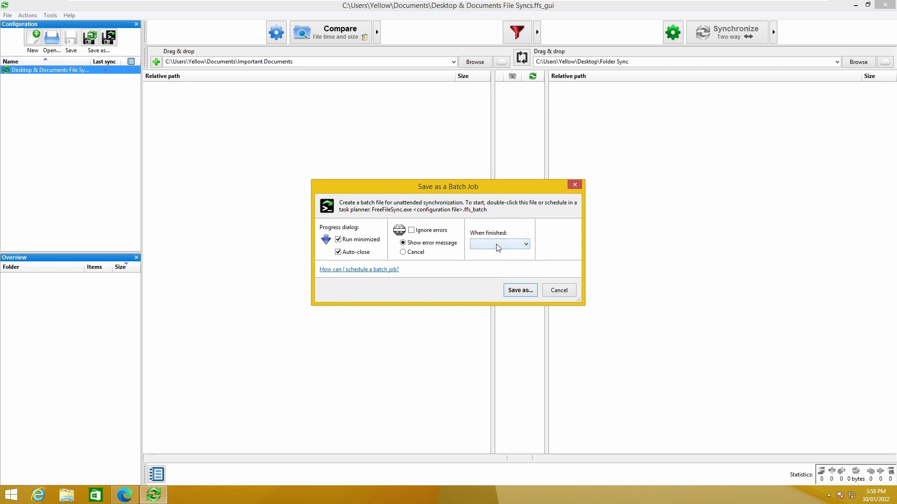
left_click(496, 244)
left_click(496, 243)
Save the batch job in Documents as "Desktop & Documents File Sync (batch job).ffs_batch".
left_click(520, 290)
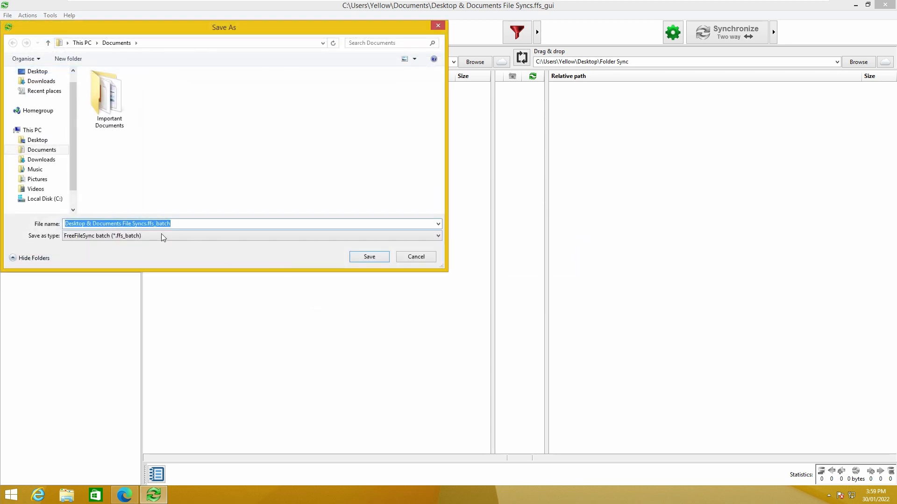
left_click(122, 224)
left_click_drag(105, 224, 129, 223)
double_click(147, 224)
left_click(147, 224)
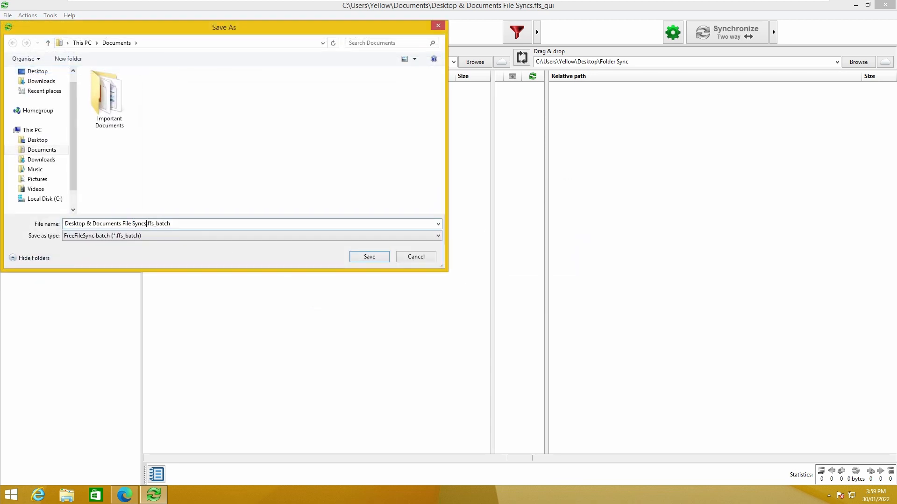
key("BackSpace")
key("BackSpace")
type("(batch job)")
key("Return")
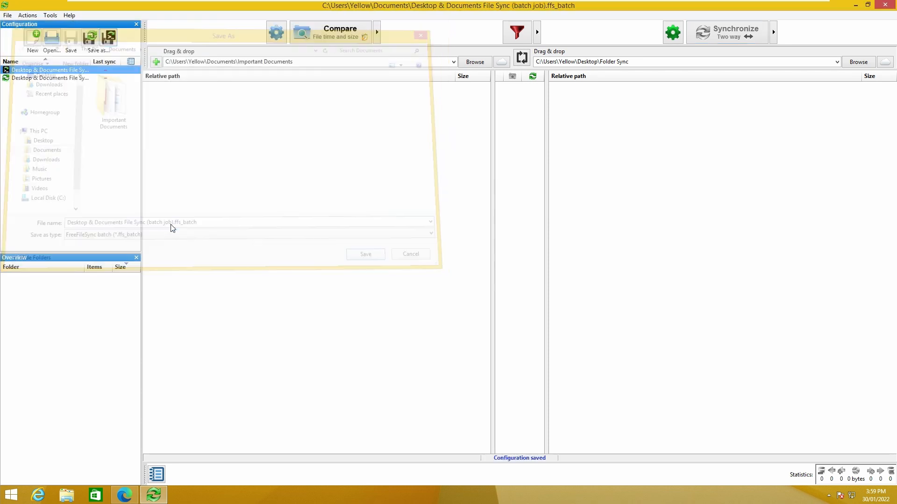
Switch to RealTimeSync from the desktop and load Desktop & Documents File Sync (batch job).ffs_batch into it.
left_click(855, 6)
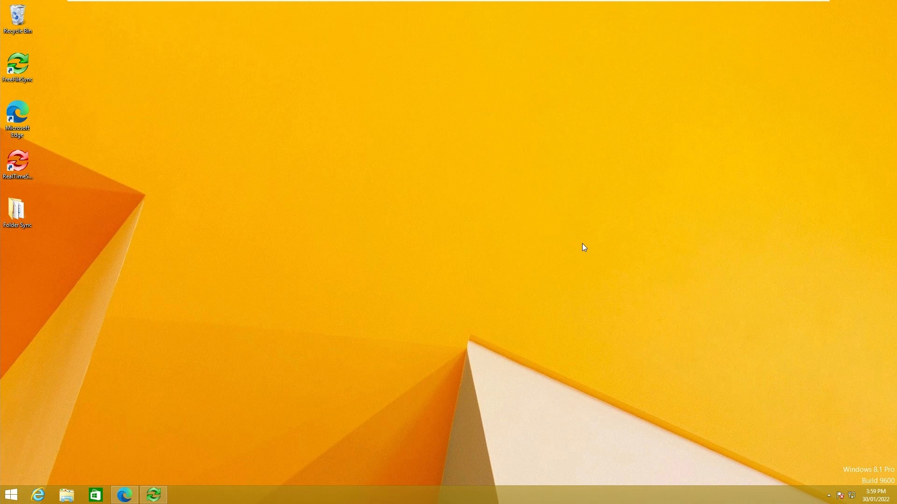
left_click(27, 167)
left_click(63, 173)
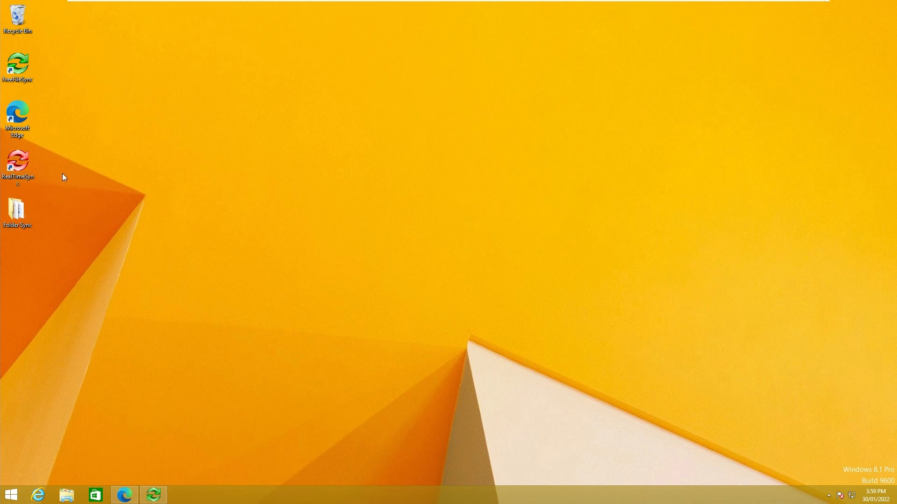
double_click(28, 172)
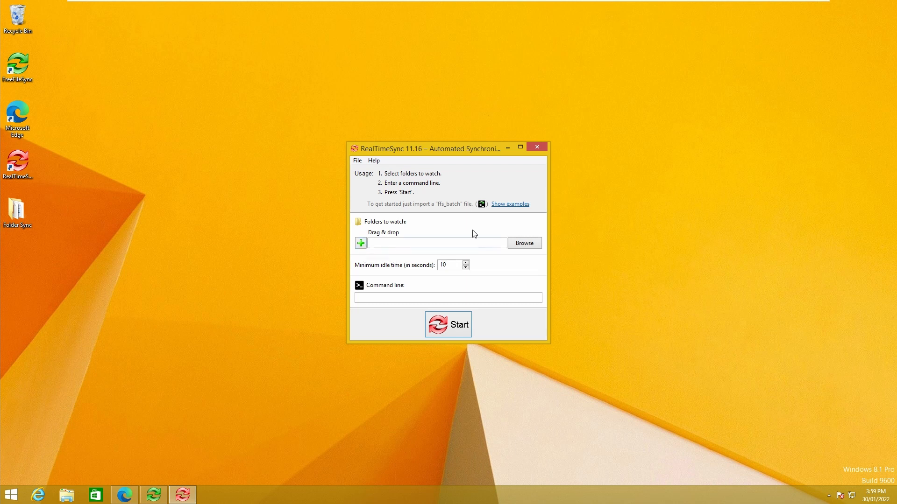
left_click(357, 160)
left_click(372, 182)
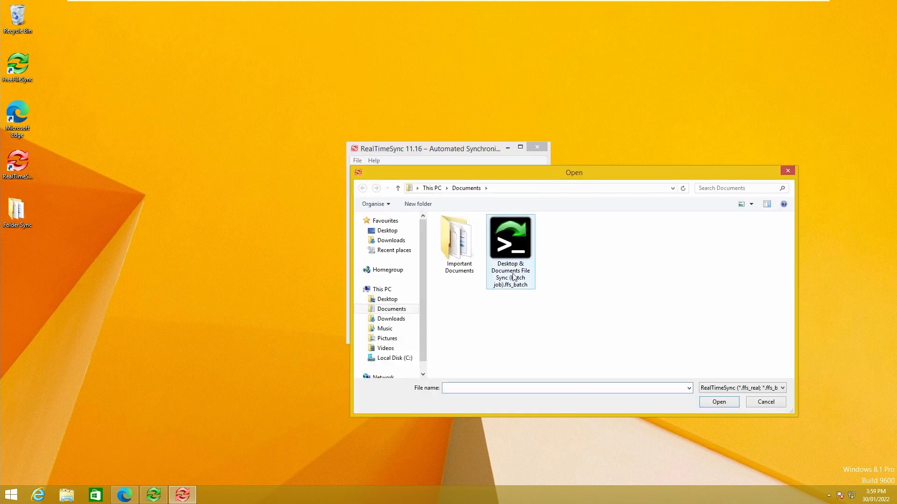
left_click(512, 284)
left_click(723, 401)
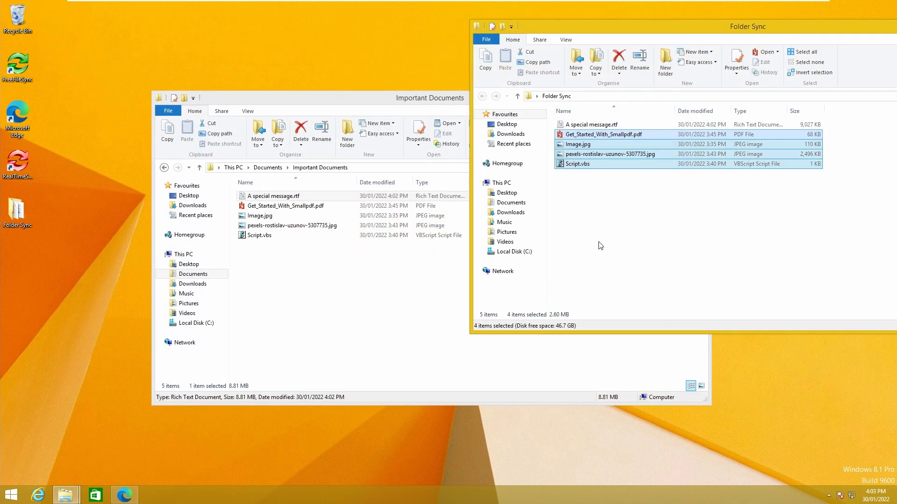
Add "And comment if you need help" at size 14 to the end of Folder Sync's A special message.rtf, save it, and close it.
double_click(598, 125)
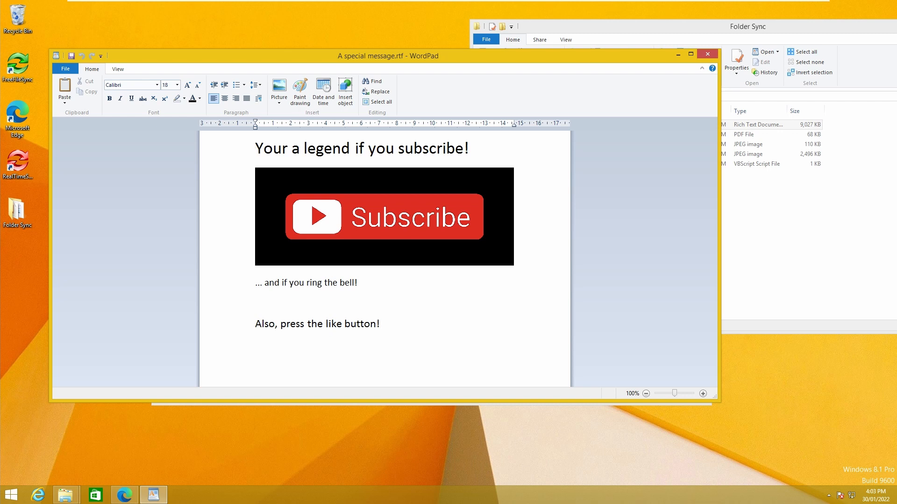
key("Return")
key("Return")
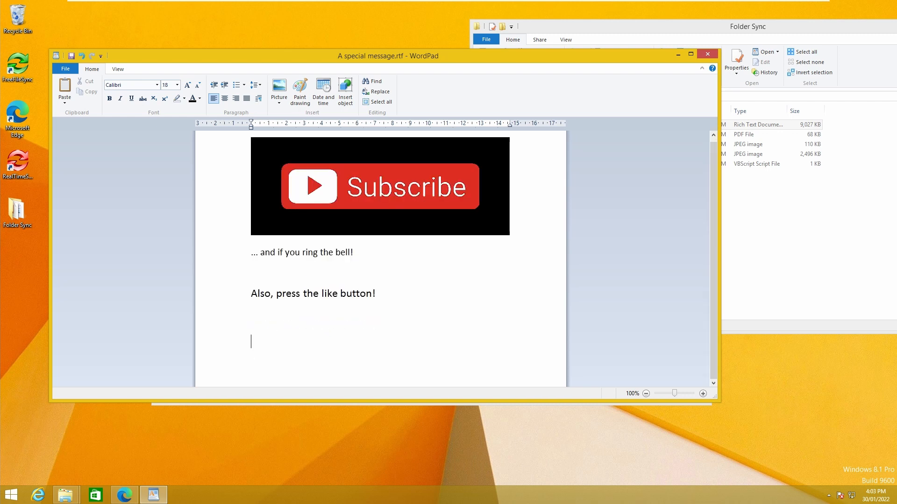
left_click(199, 86)
type("And comment")
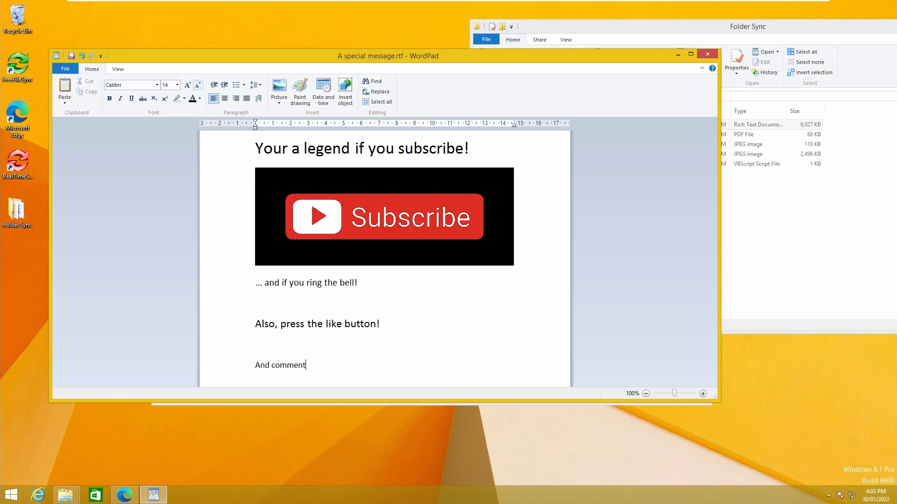
type(" if you need help")
left_click(73, 56)
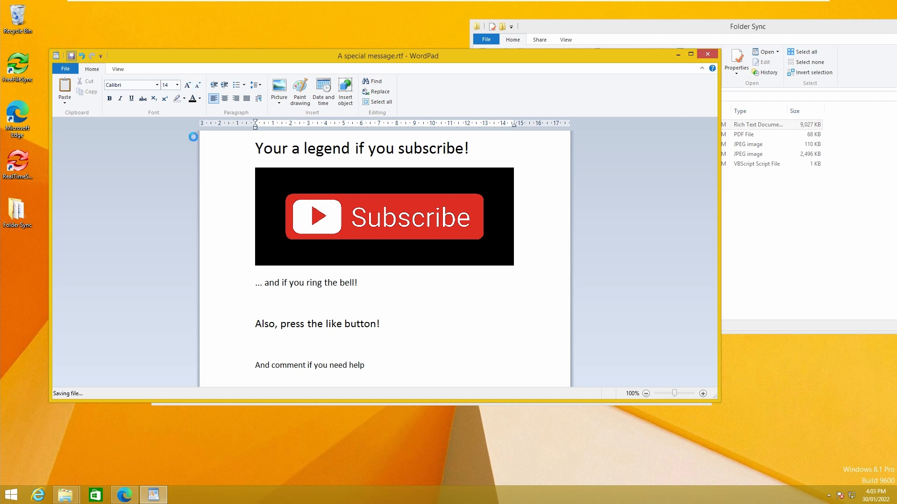
key("alt+F4")
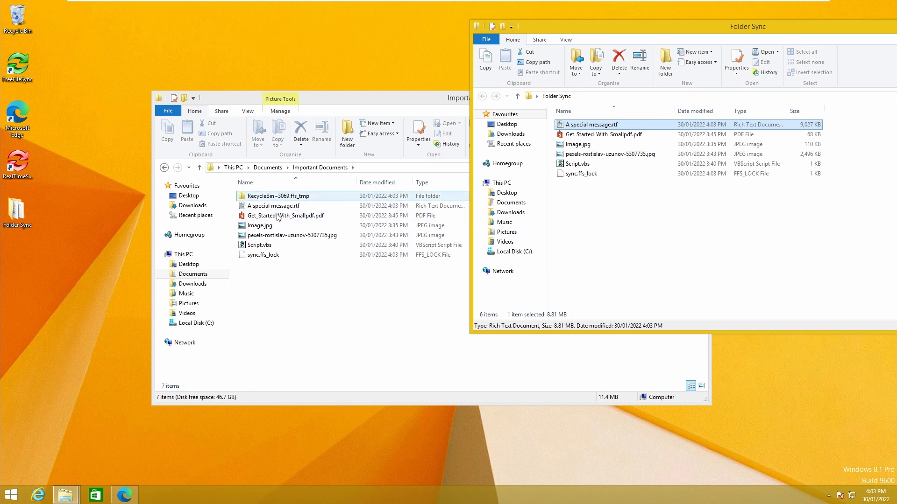
Open A special message.rtf from Important Documents to check that the edit was synced.
left_click(337, 307)
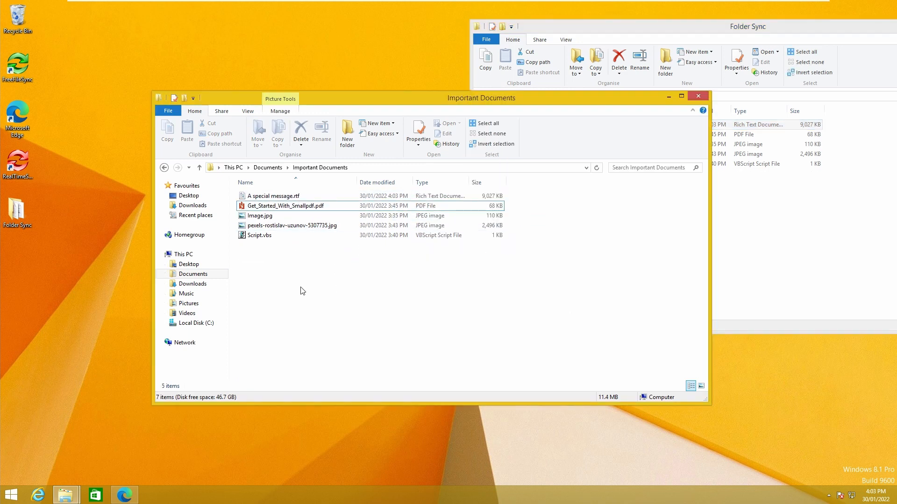
key("Up")
key("Return")
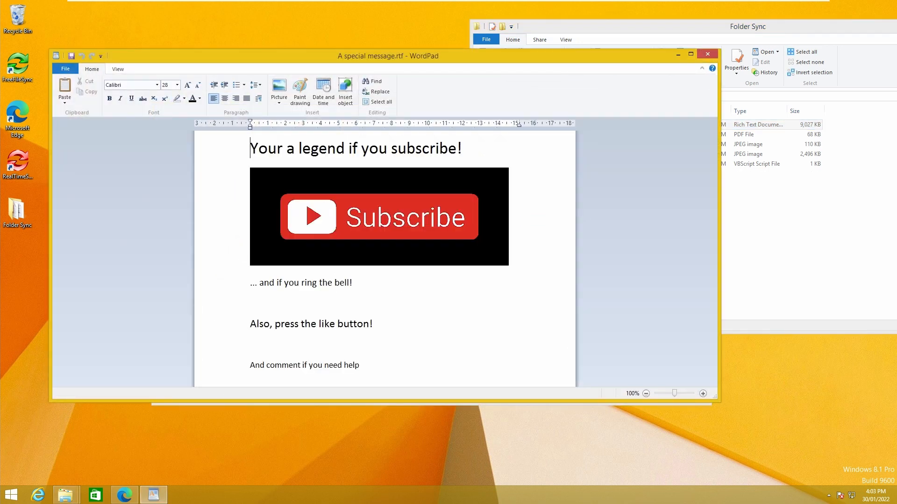